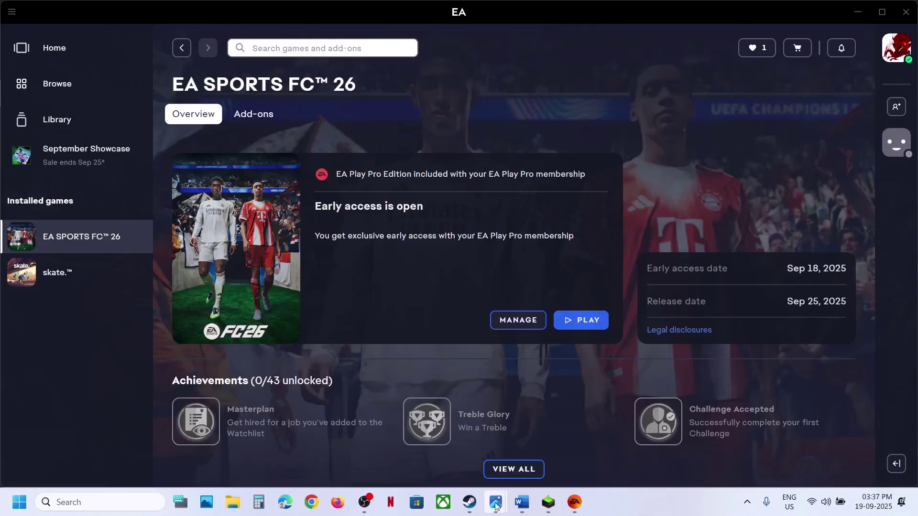
Open Screenshot (194).png, which shows the FC 26 DXGI_ERROR_DEVICE_REMOVED error
{"action": "mouse_move", "coordinate": [496, 505]}
{"action": "left_click", "coordinate": [462, 451]}
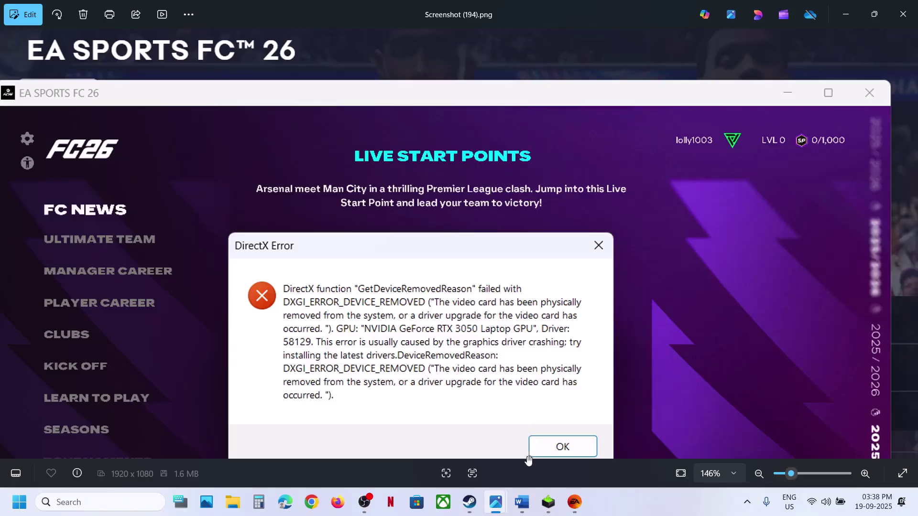
Review Word's Step 1 (Restart PC, rename fcsetup/settings), check Power > Restart, and open File Explorer
{"action": "left_click", "coordinate": [522, 501]}
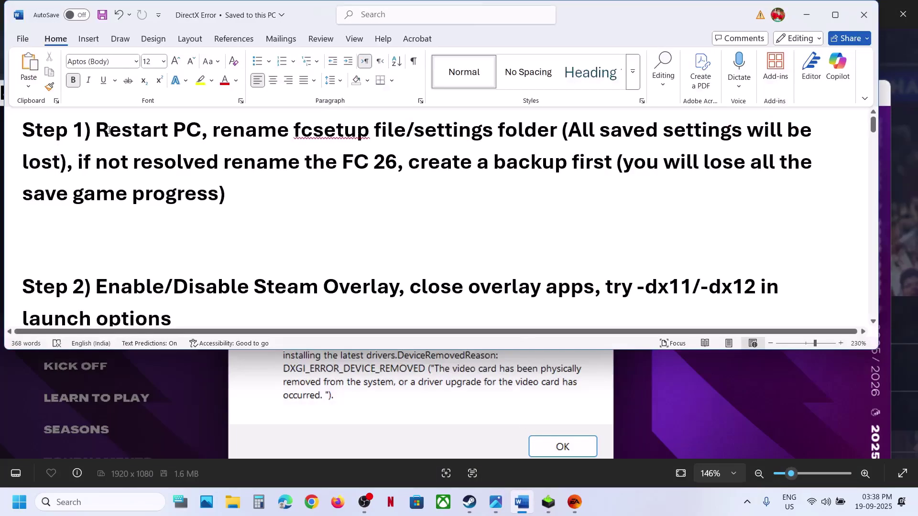
{"action": "left_click_drag", "start_coordinate": [109, 130], "coordinate": [196, 131]}
{"action": "left_click", "coordinate": [17, 510]}
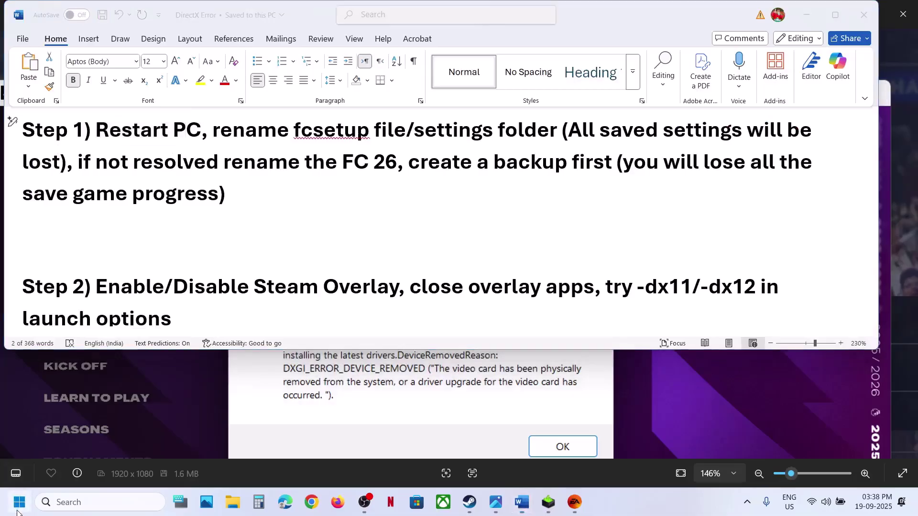
{"action": "left_click", "coordinate": [348, 460]}
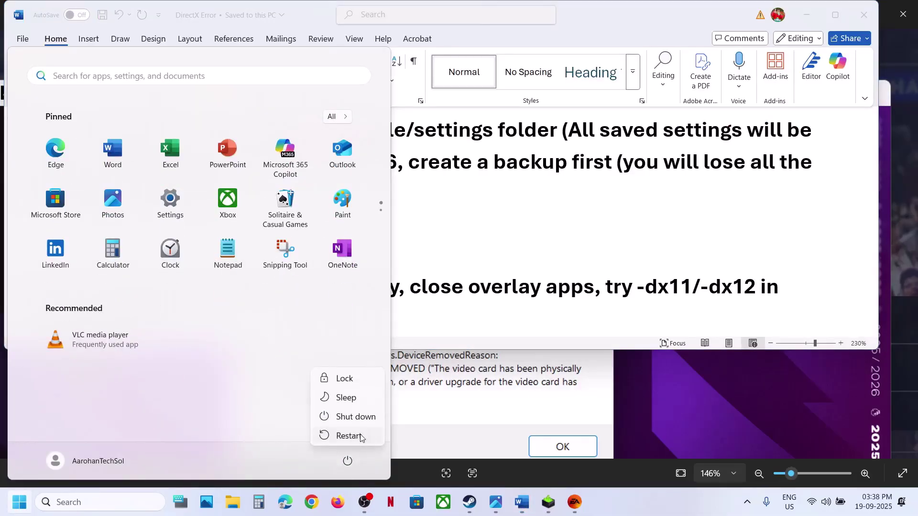
{"action": "key", "text": "Escape"}
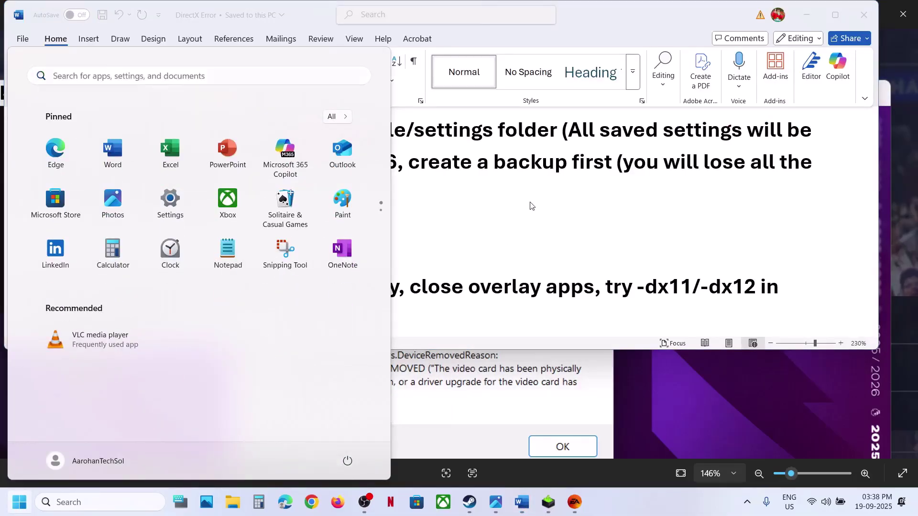
{"action": "key", "text": "Escape"}
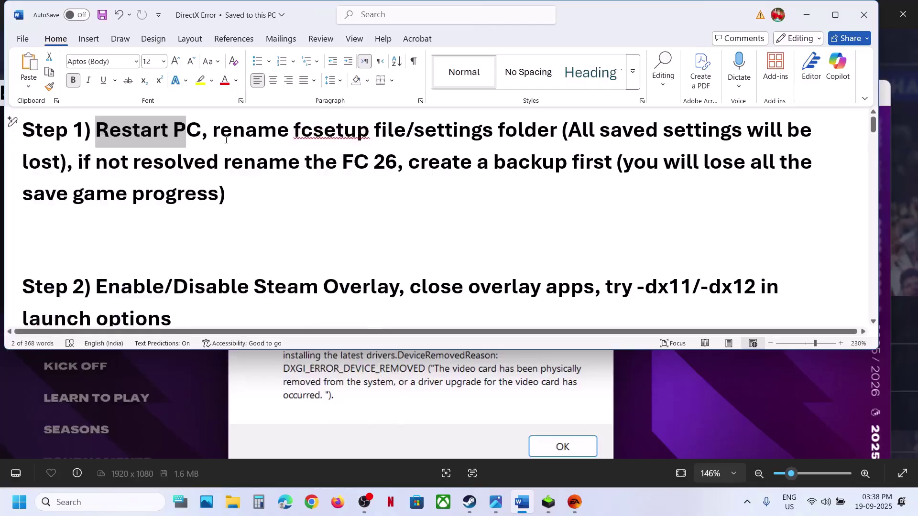
{"action": "left_click_drag", "start_coordinate": [226, 140], "coordinate": [565, 136]}
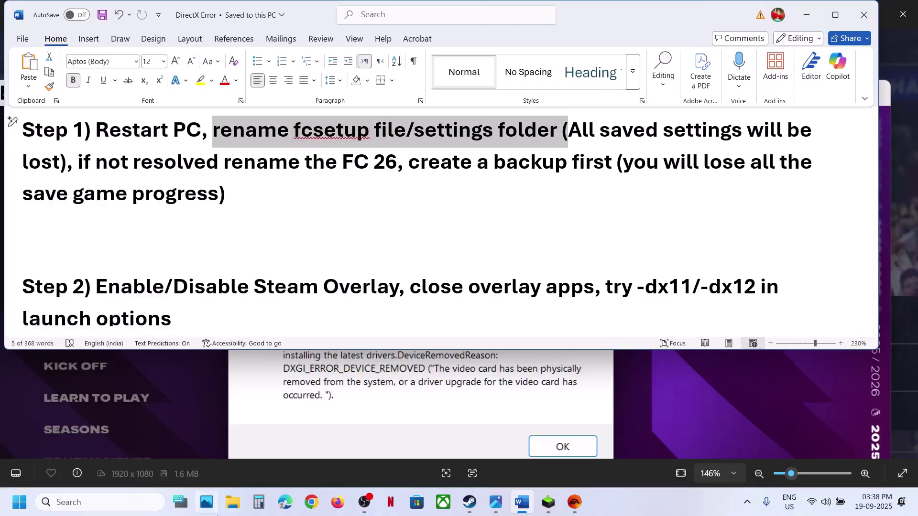
{"action": "left_click", "coordinate": [233, 502]}
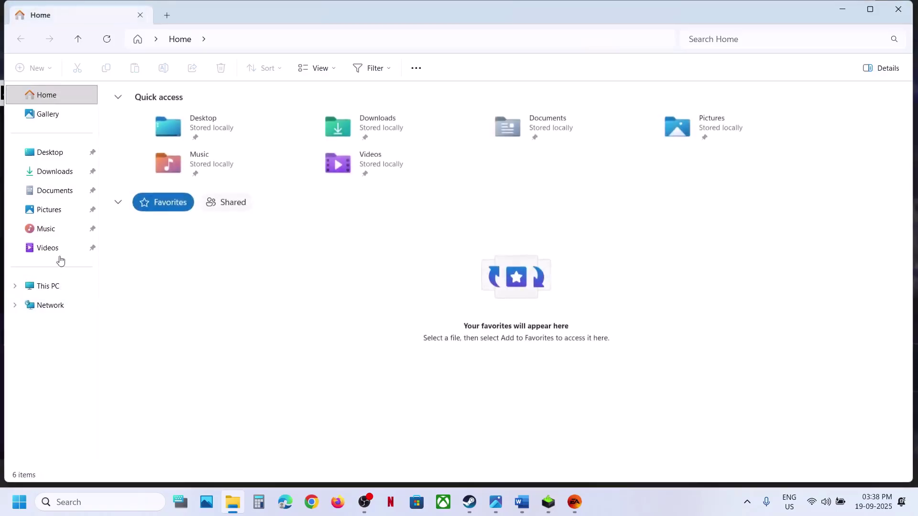
Browse to the user profile under C:\Users and turn on hidden items
{"action": "left_click", "coordinate": [48, 285]}
{"action": "double_click", "coordinate": [183, 118]}
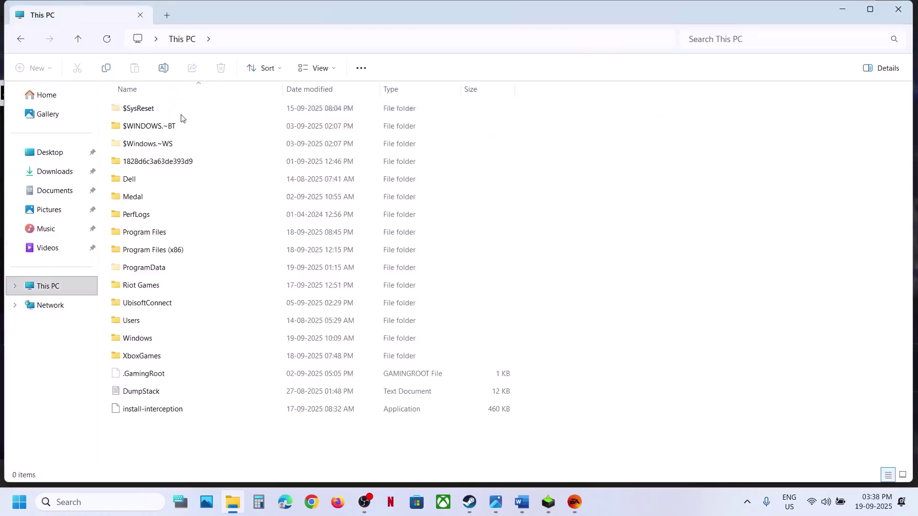
{"action": "double_click", "coordinate": [147, 319]}
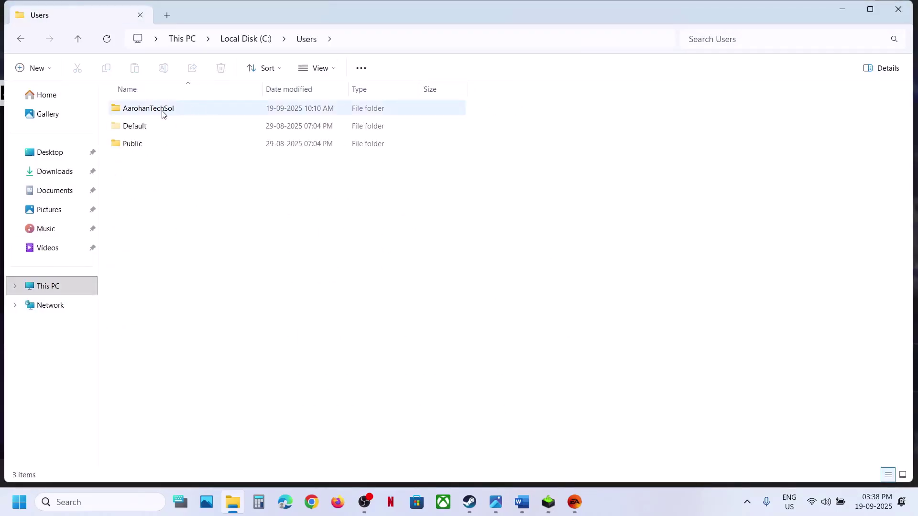
{"action": "double_click", "coordinate": [163, 111]}
{"action": "left_click", "coordinate": [140, 161]}
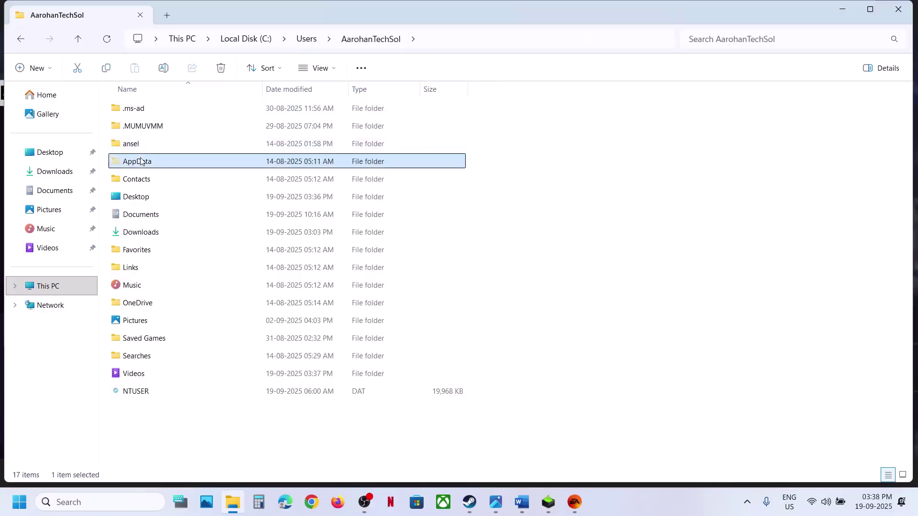
{"action": "left_click", "coordinate": [334, 68]}
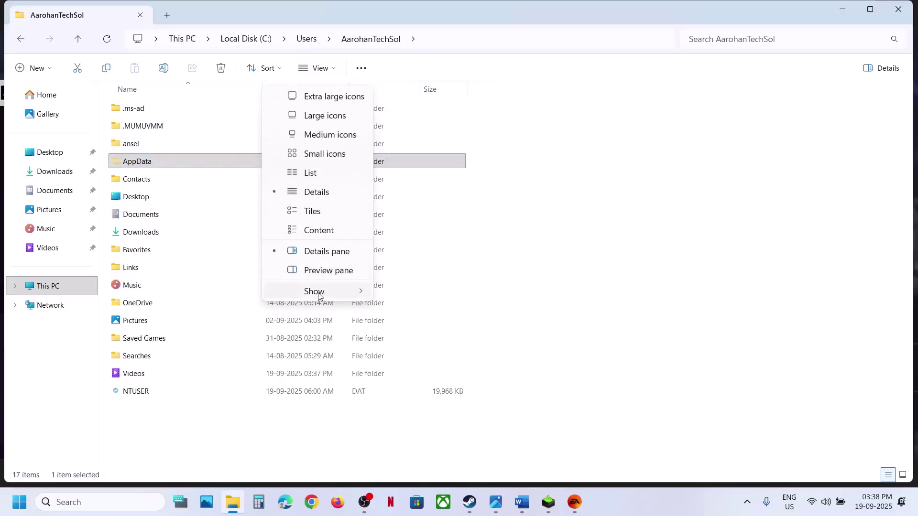
{"action": "mouse_move", "coordinate": [321, 295]}
{"action": "left_click", "coordinate": [431, 374]}
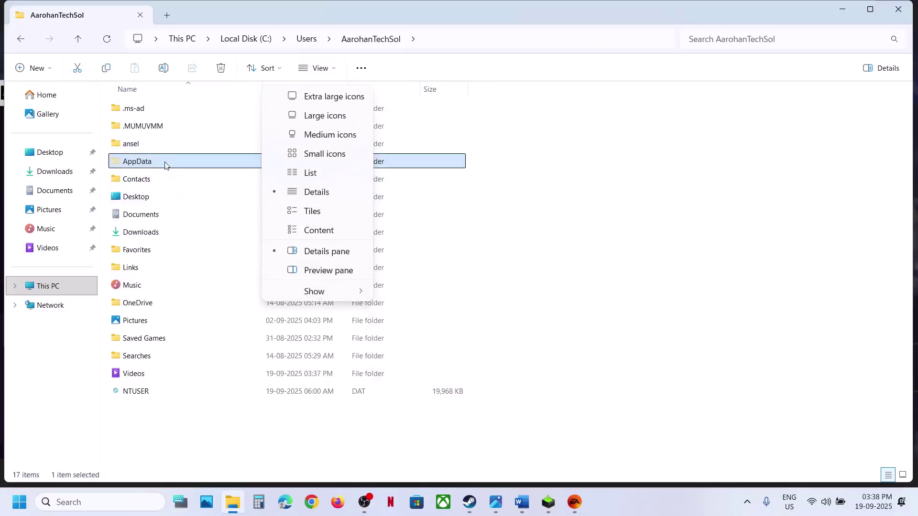
Open AppData\Local\EA SPORTS FC 26 and select the fcsetup file
{"action": "double_click", "coordinate": [159, 107]}
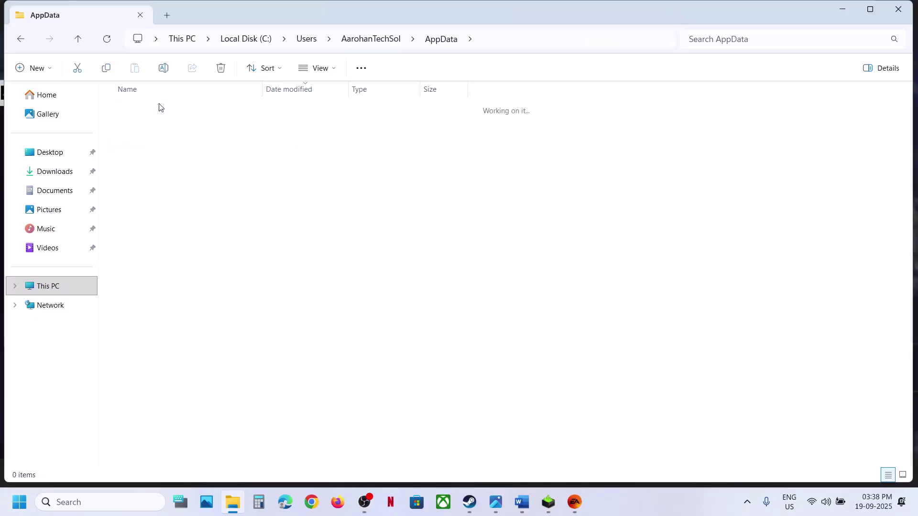
{"action": "left_click", "coordinate": [162, 144]}
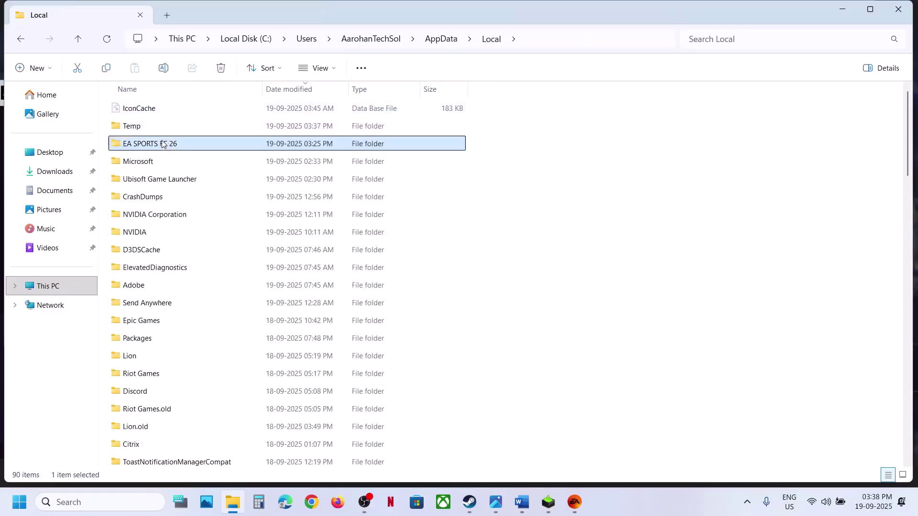
{"action": "double_click", "coordinate": [166, 149]}
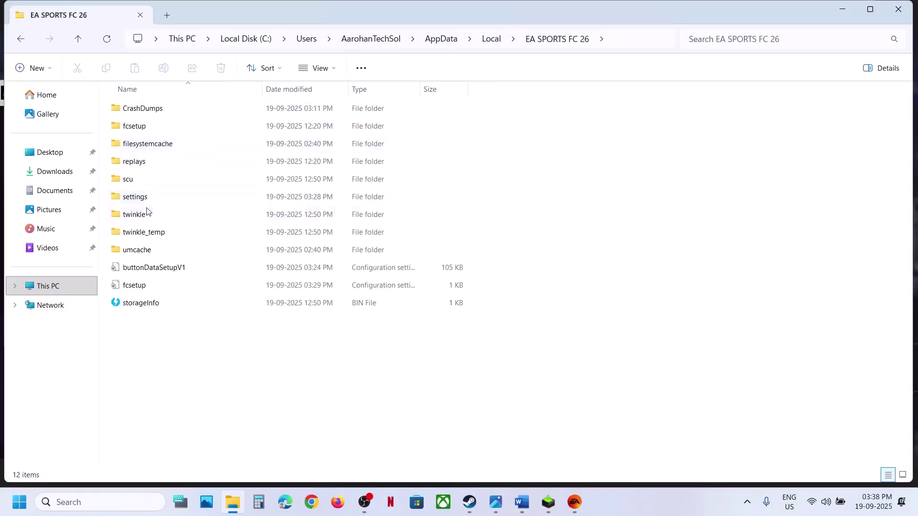
{"action": "left_click", "coordinate": [140, 287]}
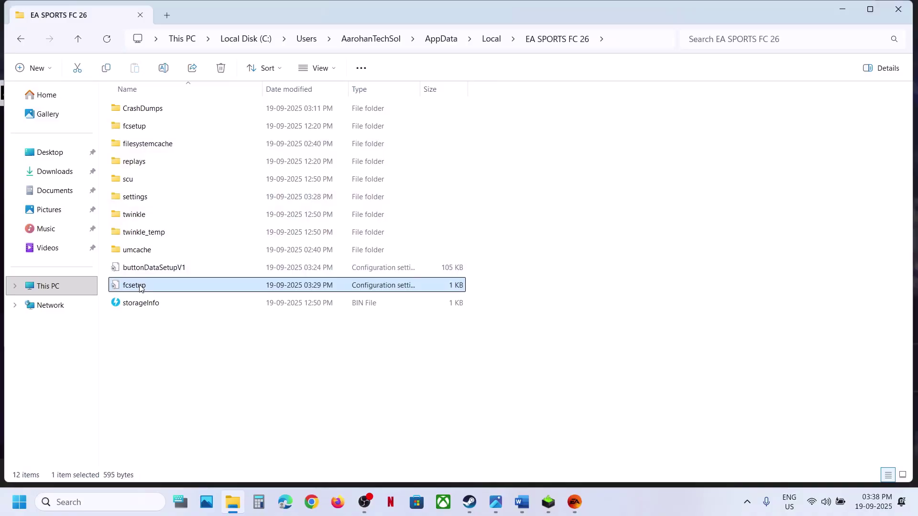
Rename the fcsetup configuration file to fcsetup.old
{"action": "right_click", "coordinate": [140, 287]}
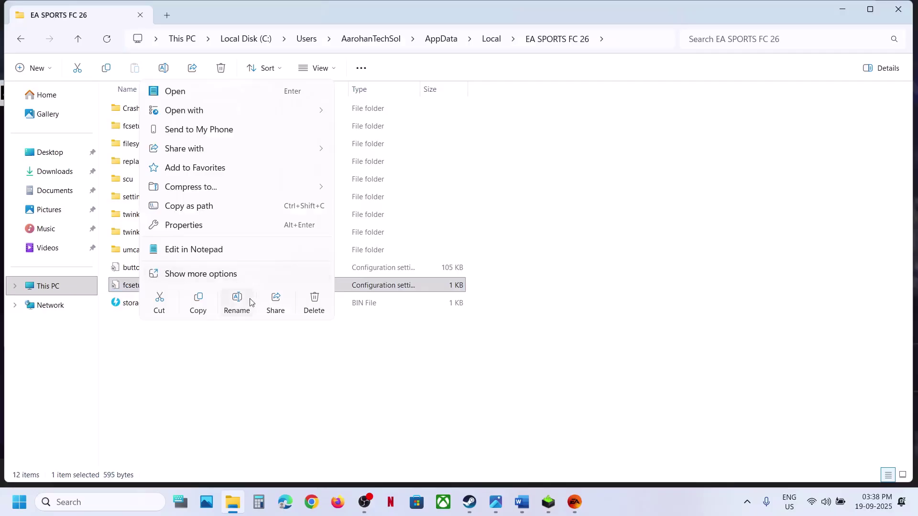
{"action": "left_click", "coordinate": [246, 302]}
{"action": "left_click", "coordinate": [153, 286]}
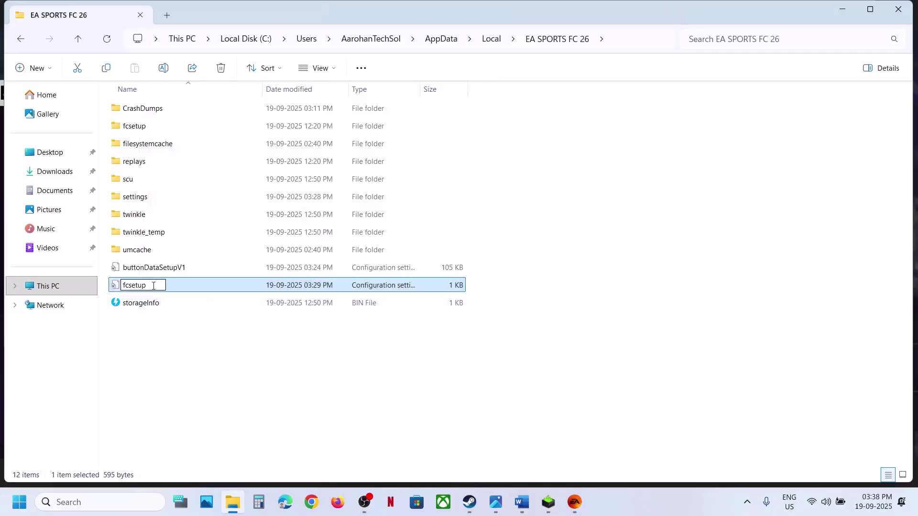
{"action": "type", "text": ".old"}
{"action": "left_click", "coordinate": [187, 360]}
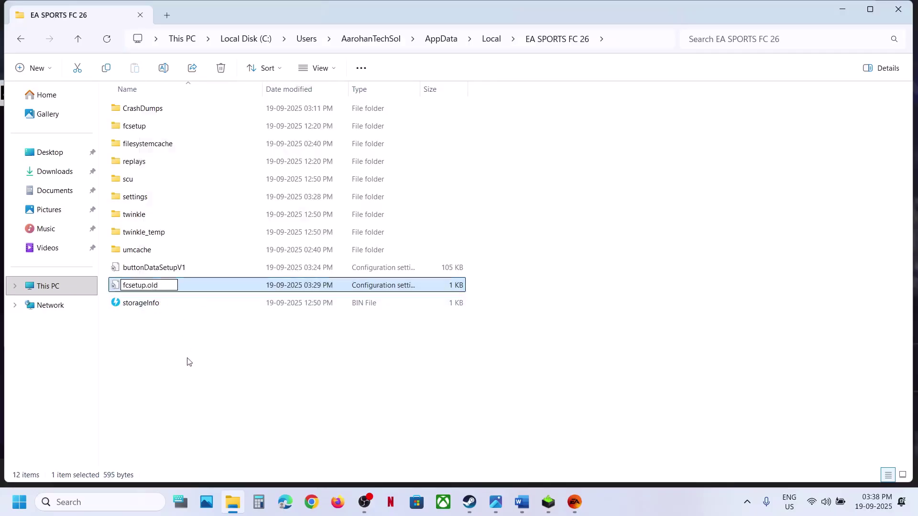
Rename the settings folder to settings.old
{"action": "right_click", "coordinate": [143, 202]}
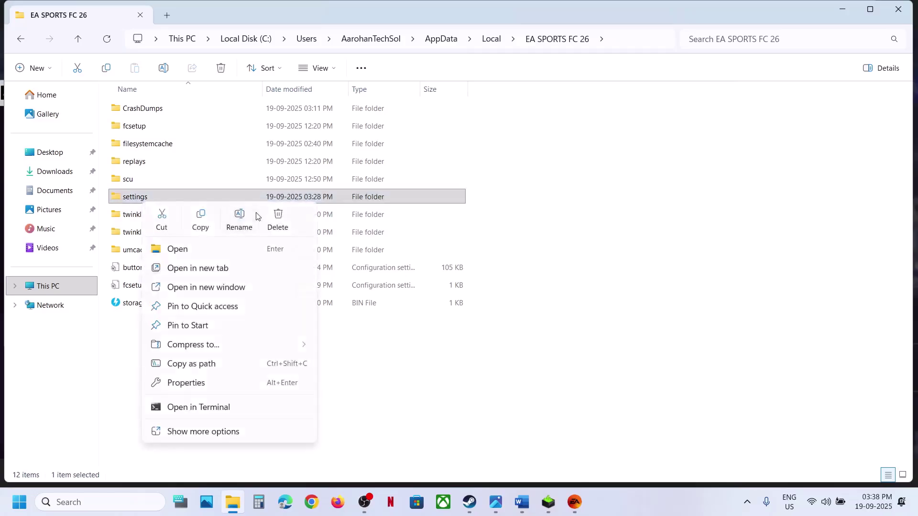
{"action": "left_click", "coordinate": [244, 223]}
{"action": "left_click", "coordinate": [163, 195]}
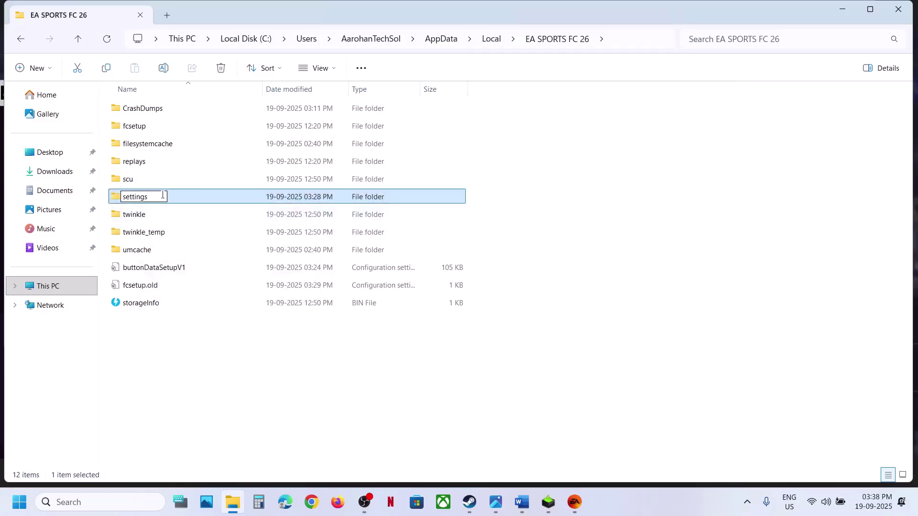
{"action": "type", "text": ".old"}
{"action": "left_click", "coordinate": [140, 133]}
Rename the fcsetup folder to fcsetup.old
{"action": "right_click", "coordinate": [140, 133]}
{"action": "left_click", "coordinate": [236, 150]}
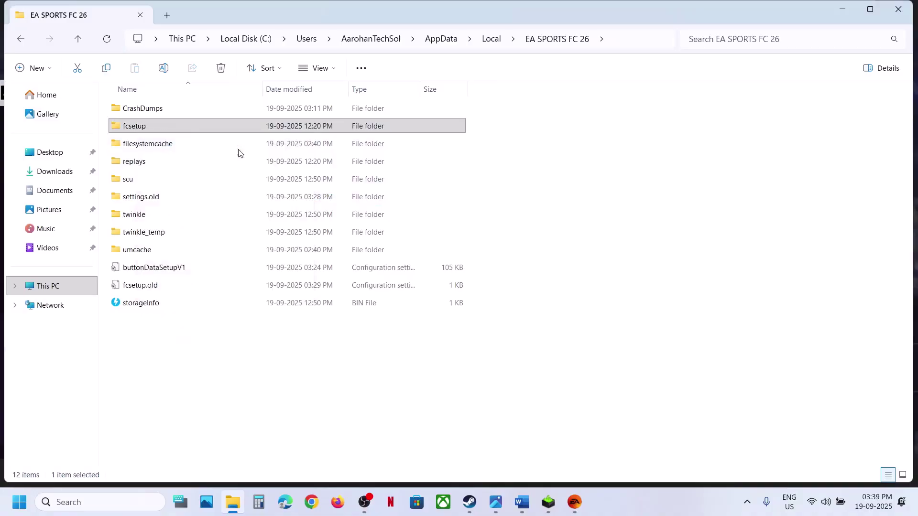
{"action": "left_click", "coordinate": [156, 127]}
{"action": "type", "text": ".old"}
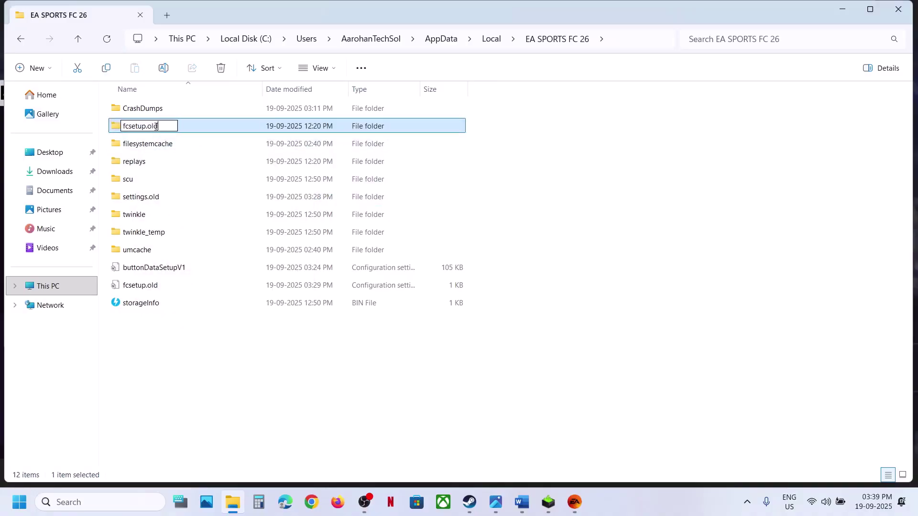
{"action": "left_click", "coordinate": [215, 342]}
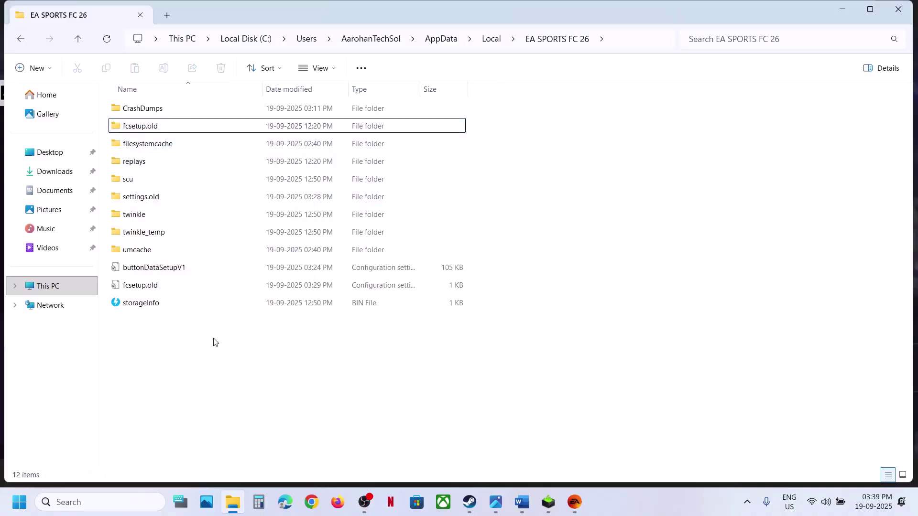
{"action": "left_click", "coordinate": [522, 501]}
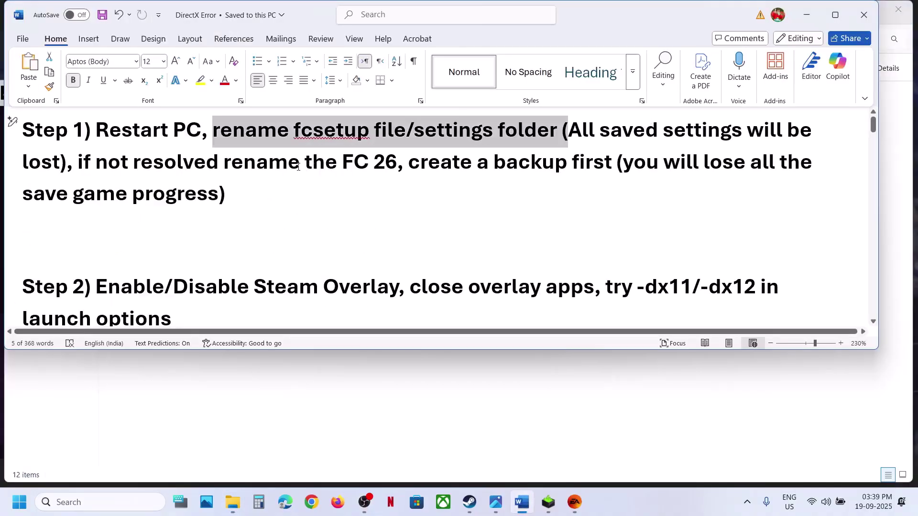
{"action": "left_click_drag", "start_coordinate": [224, 162], "coordinate": [568, 165]}
{"action": "double_click", "coordinate": [653, 178]}
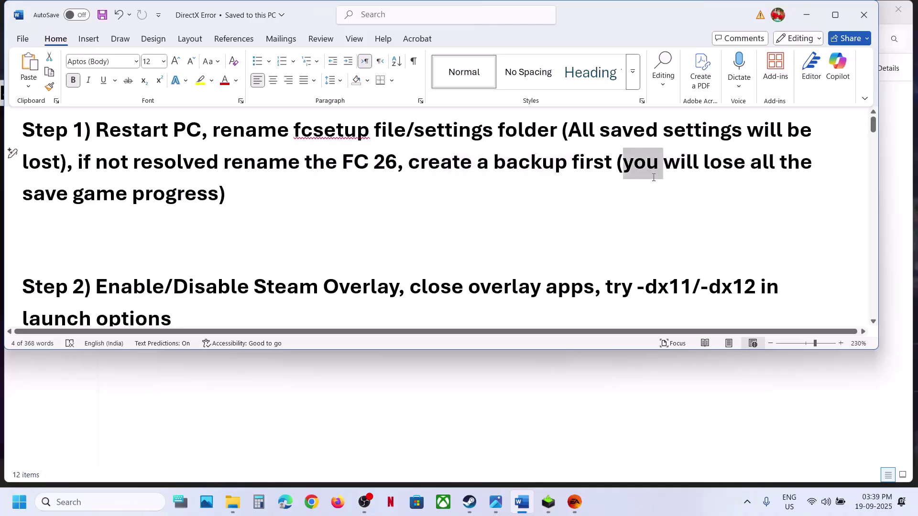
{"action": "left_click_drag", "start_coordinate": [654, 177], "coordinate": [217, 209]}
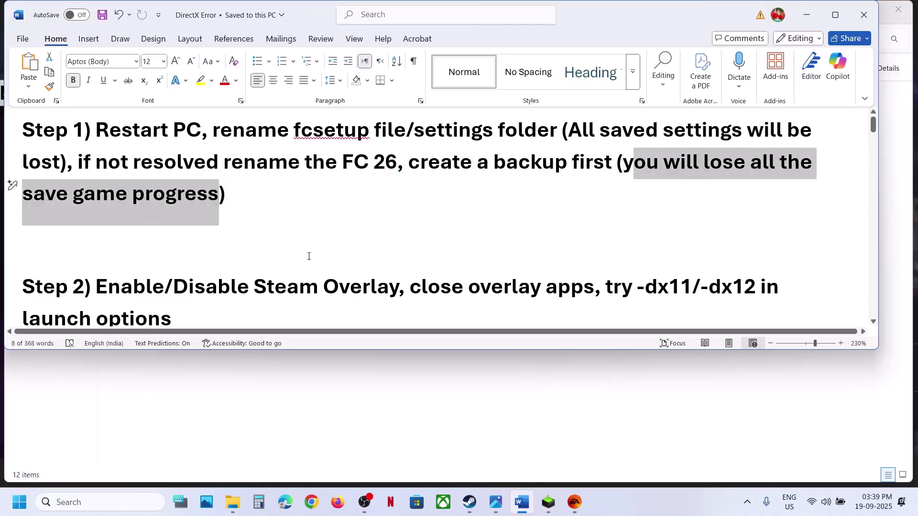
{"action": "left_click", "coordinate": [250, 424]}
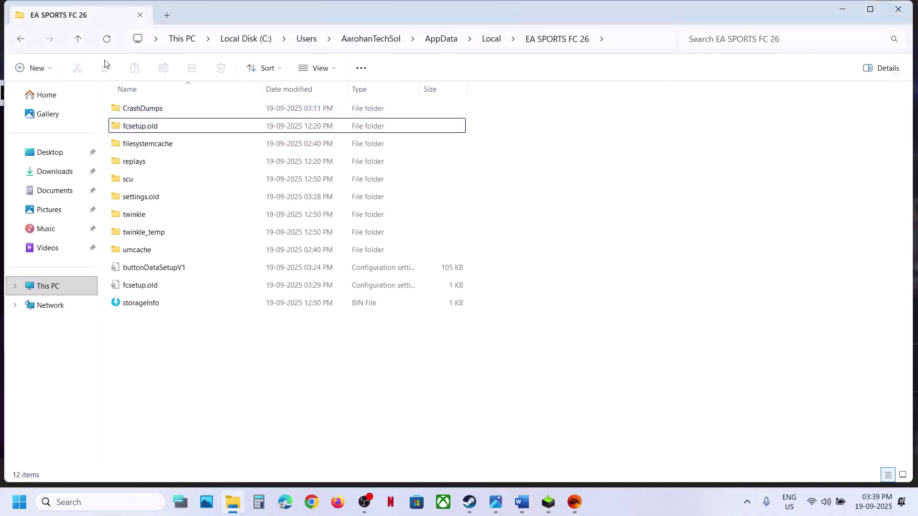
Copy the EA SPORTS FC 26 folder from Local onto the desktop as a backup
{"action": "left_click", "coordinate": [79, 40]}
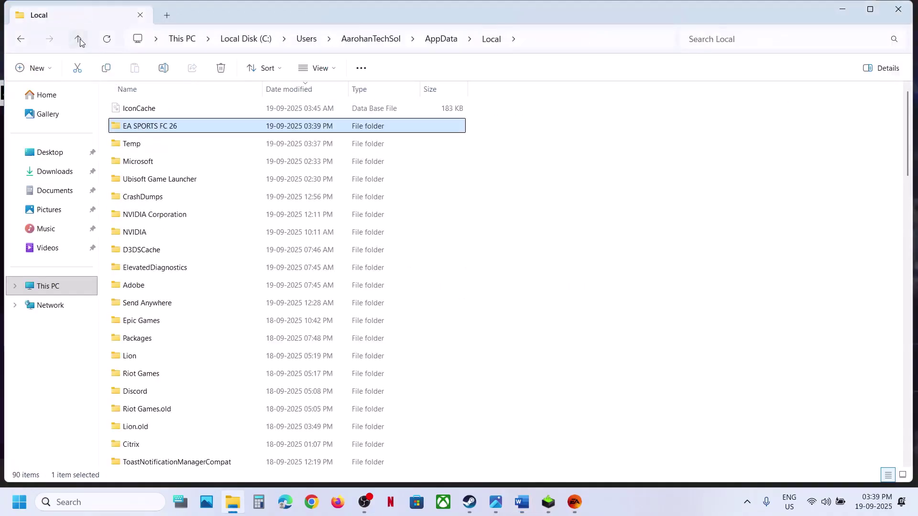
{"action": "left_click", "coordinate": [555, 37]}
{"action": "left_click", "coordinate": [475, 287]}
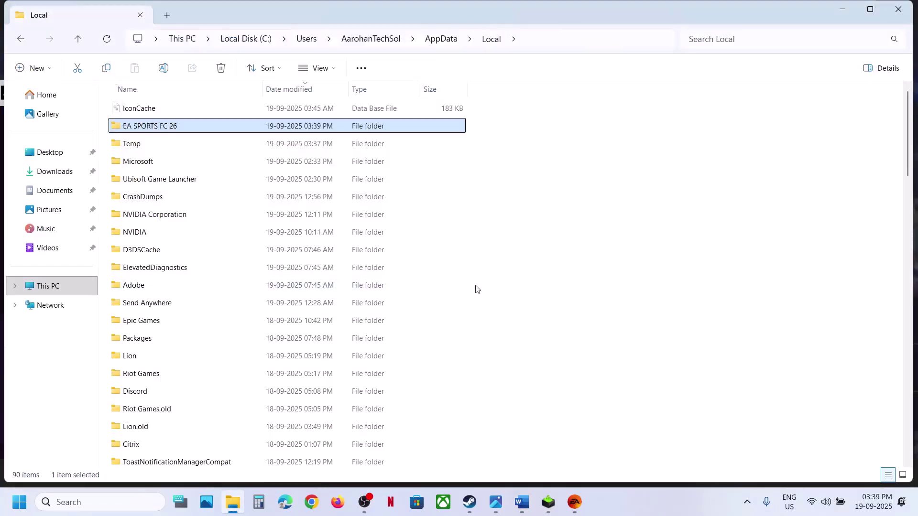
{"action": "left_click", "coordinate": [147, 127]}
{"action": "right_click", "coordinate": [147, 127]}
{"action": "left_click", "coordinate": [212, 145]}
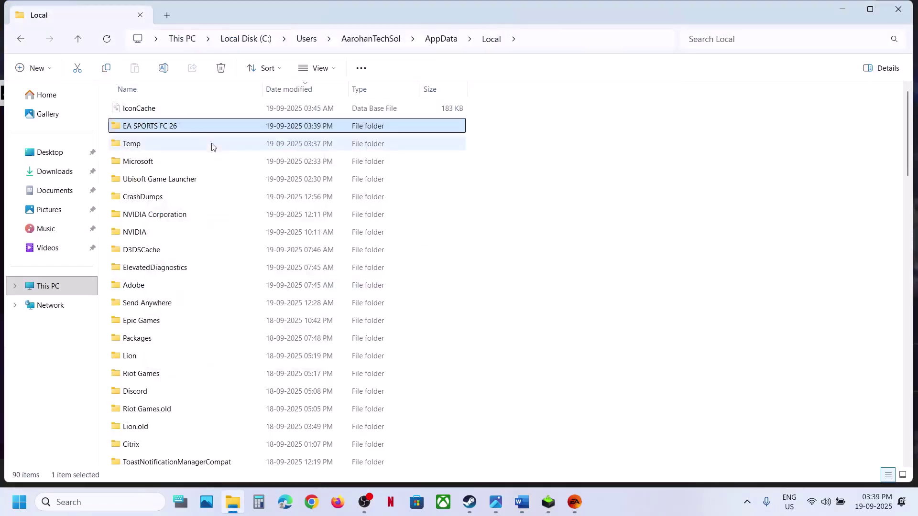
{"action": "key", "text": "super+d"}
{"action": "key", "text": "ctrl+v"}
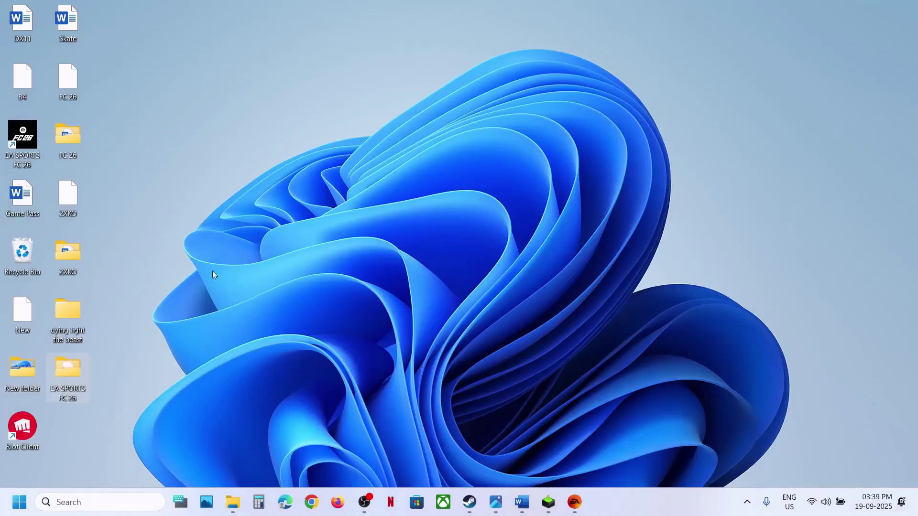
{"action": "left_click_drag", "start_coordinate": [75, 378], "coordinate": [476, 217]}
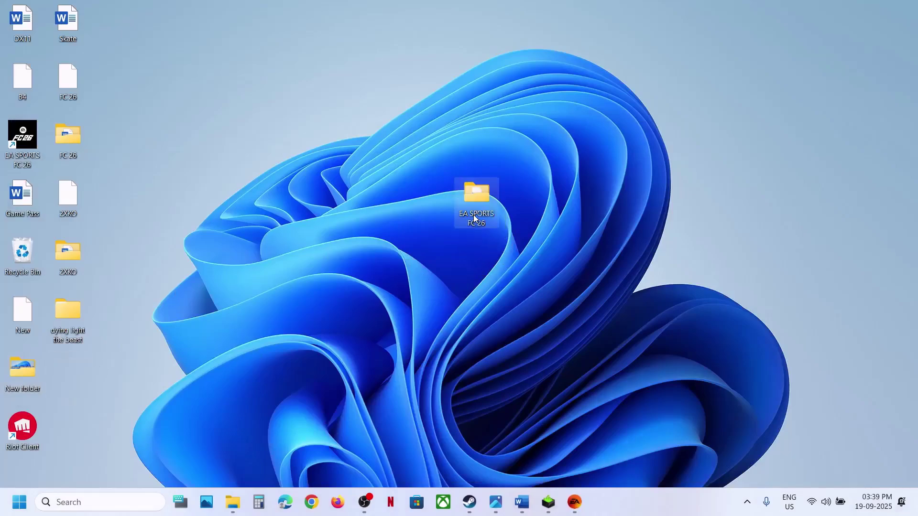
Rename the original Local folder to EA SPORTS FC 26.old
{"action": "left_click", "coordinate": [233, 501]}
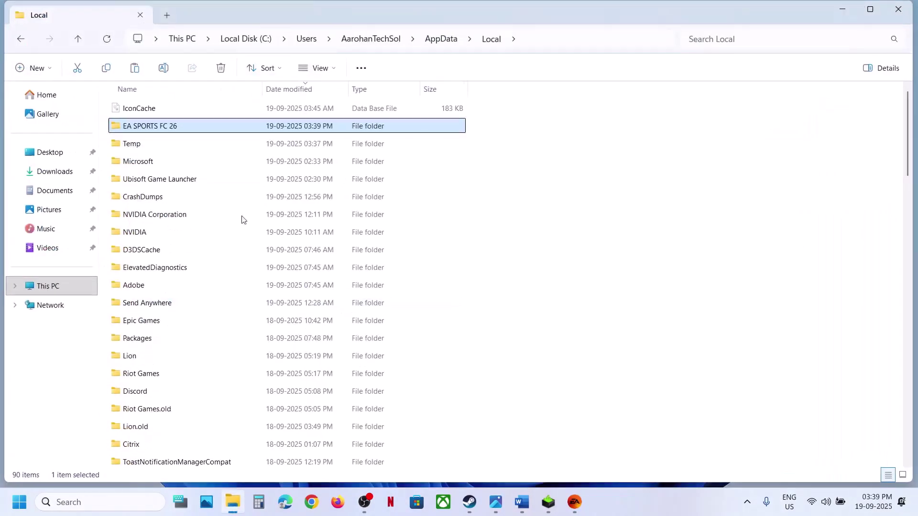
{"action": "right_click", "coordinate": [164, 128]}
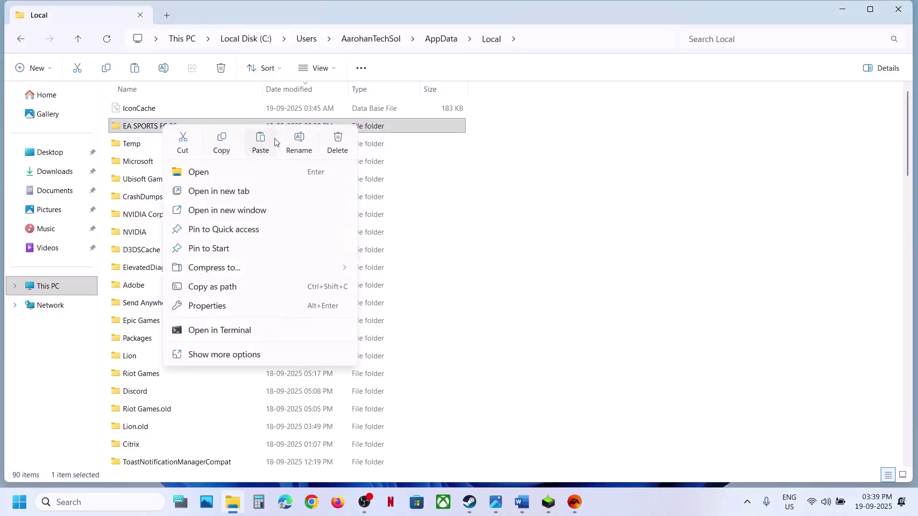
{"action": "left_click", "coordinate": [299, 139]}
{"action": "left_click", "coordinate": [186, 124]}
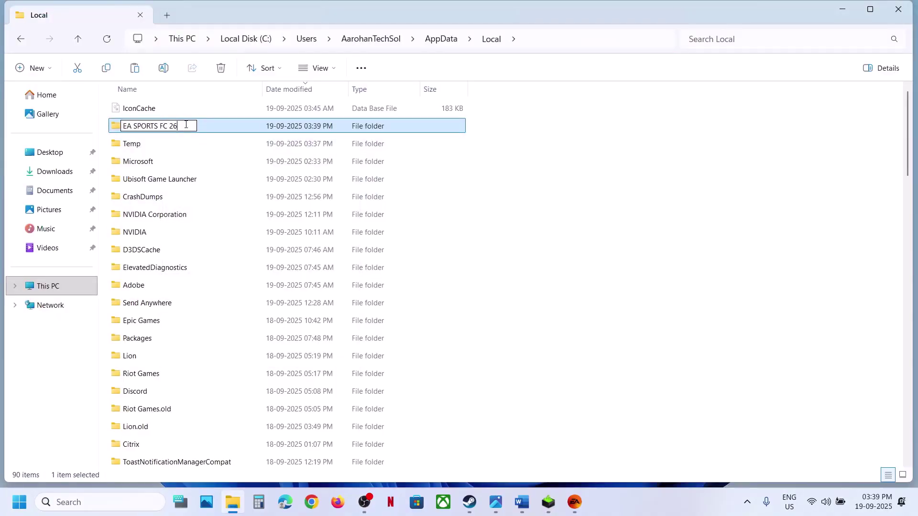
{"action": "type", "text": ".old"}
{"action": "key", "text": "Return"}
{"action": "left_click", "coordinate": [494, 425]}
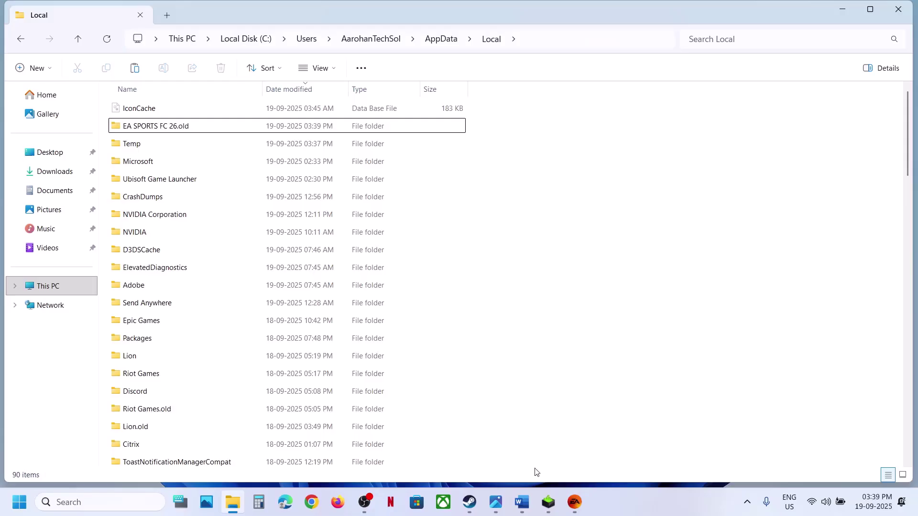
Read Step 2's 'Enable/Disable Steam Overlay' advice in Word, then switch to Steam's FC26 library
{"action": "left_click", "coordinate": [522, 502]}
{"action": "scroll", "coordinate": [303, 250], "scroll_direction": "down", "scroll_amount": 2}
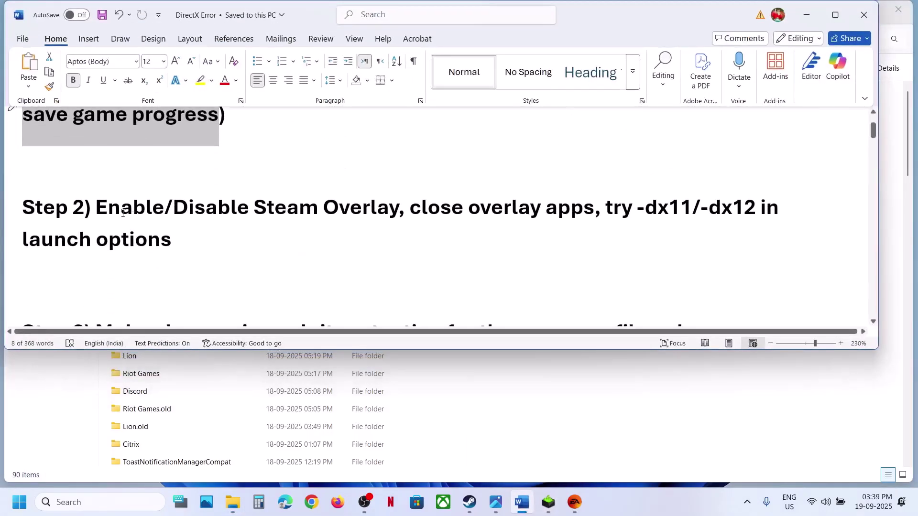
{"action": "left_click_drag", "start_coordinate": [123, 212], "coordinate": [398, 210]}
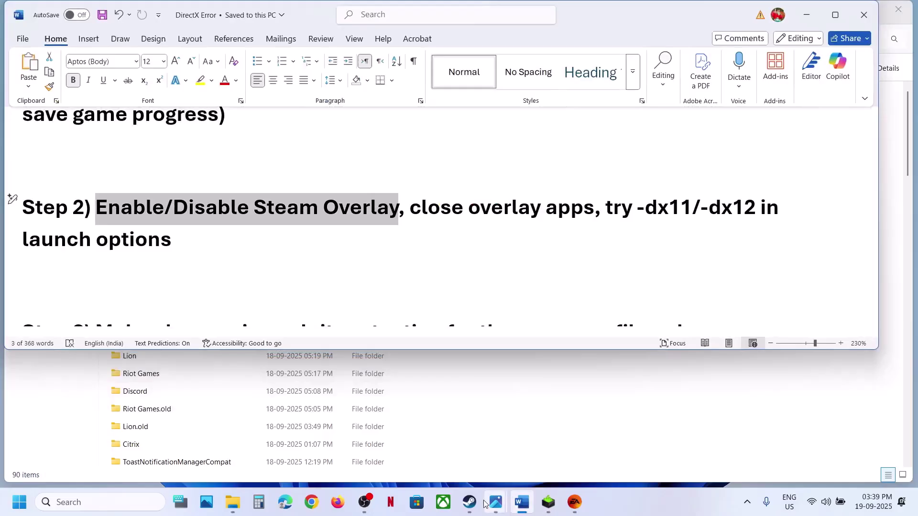
{"action": "left_click", "coordinate": [469, 502]}
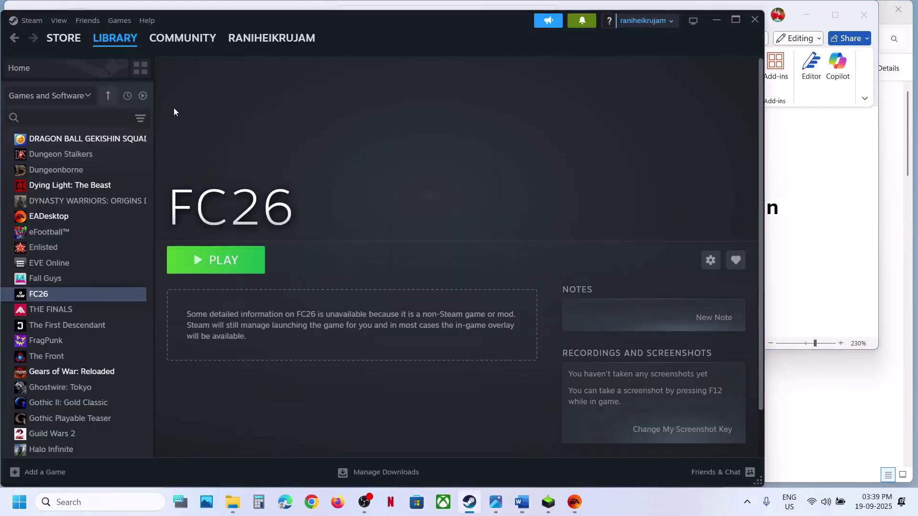
Maximise Steam, then open and close Steam Settings and FC26's Properties
{"action": "left_click", "coordinate": [735, 20]}
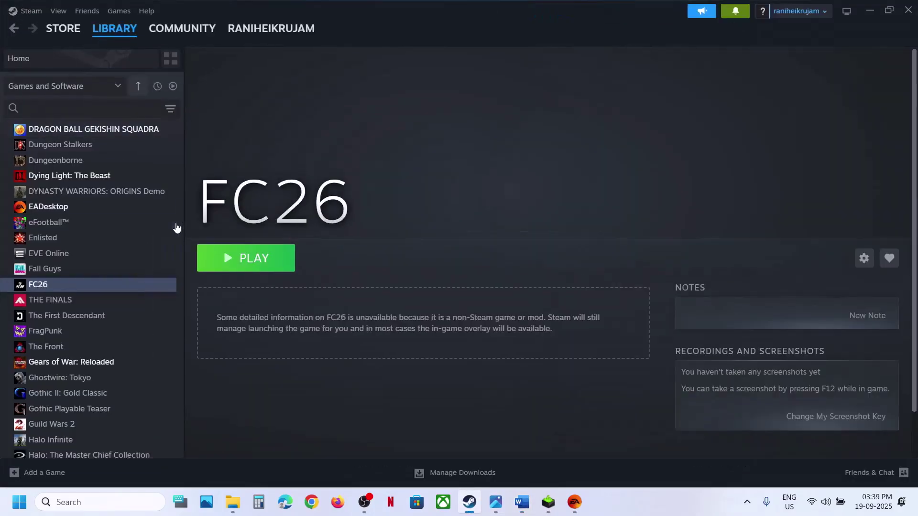
{"action": "left_click", "coordinate": [586, 497]}
{"action": "left_click", "coordinate": [586, 498]}
{"action": "left_click", "coordinate": [30, 10]}
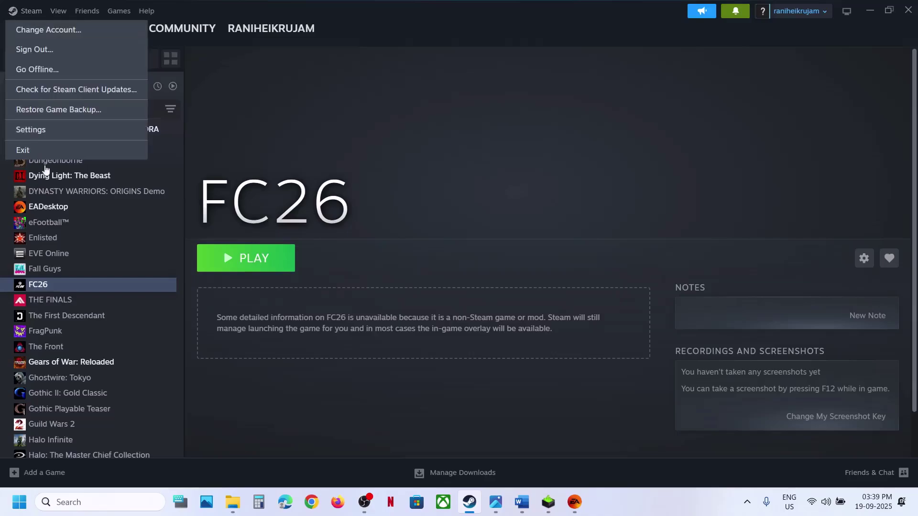
{"action": "left_click", "coordinate": [39, 131]}
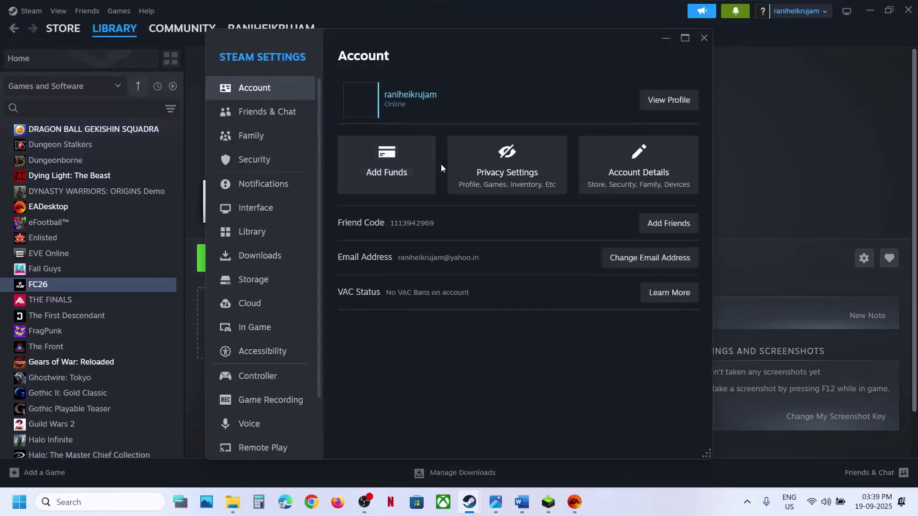
{"action": "left_click", "coordinate": [703, 40]}
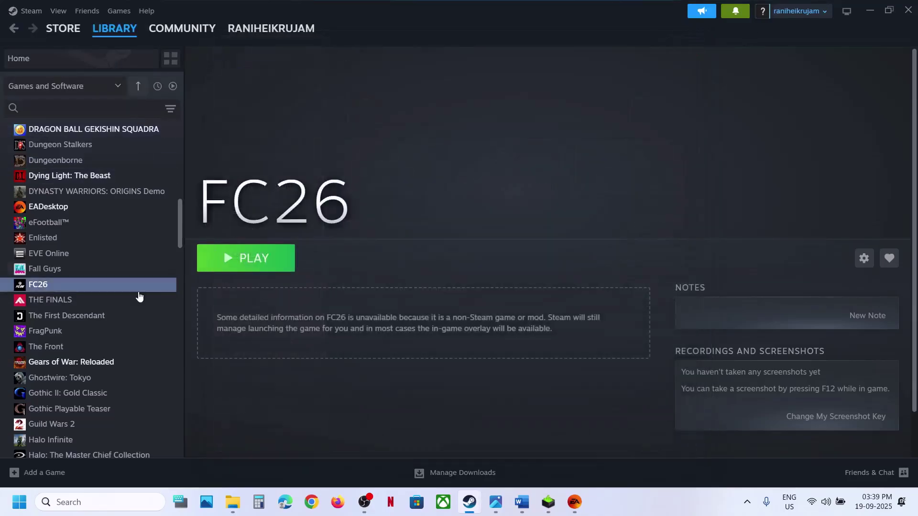
{"action": "right_click", "coordinate": [96, 285]}
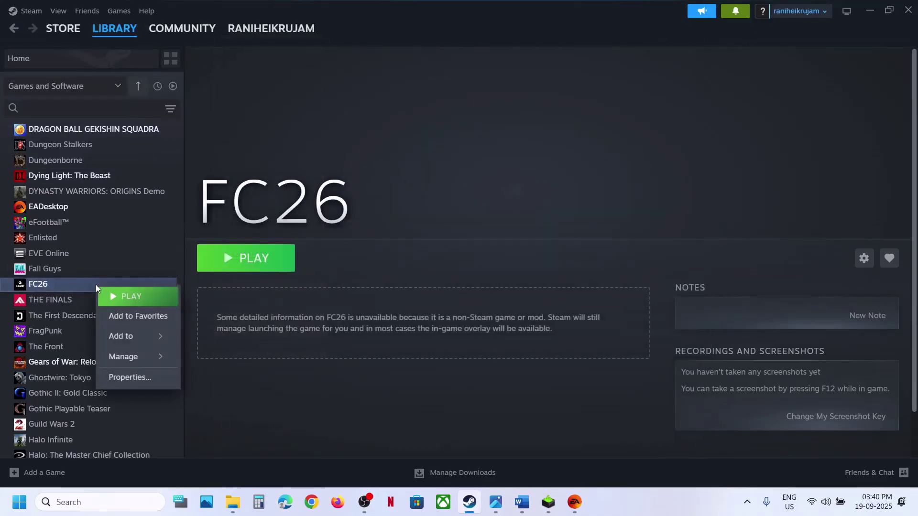
{"action": "left_click", "coordinate": [136, 376]}
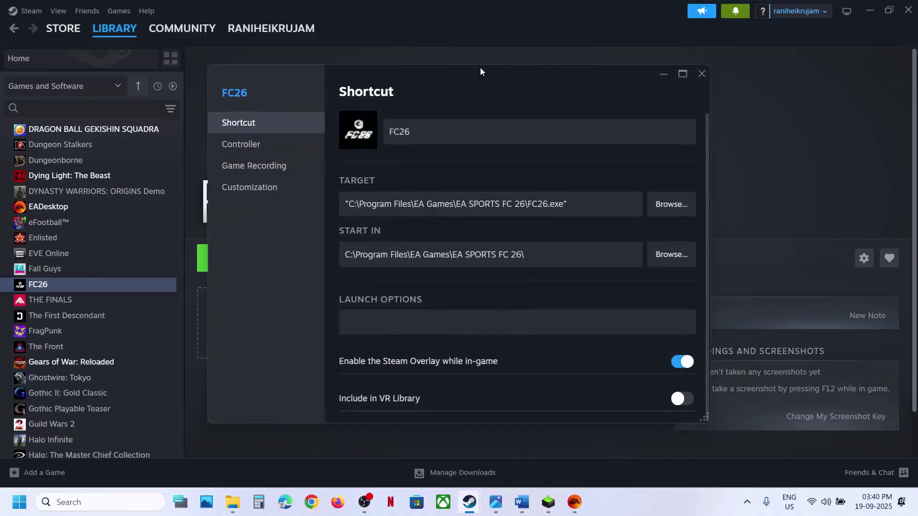
{"action": "left_click", "coordinate": [701, 73]}
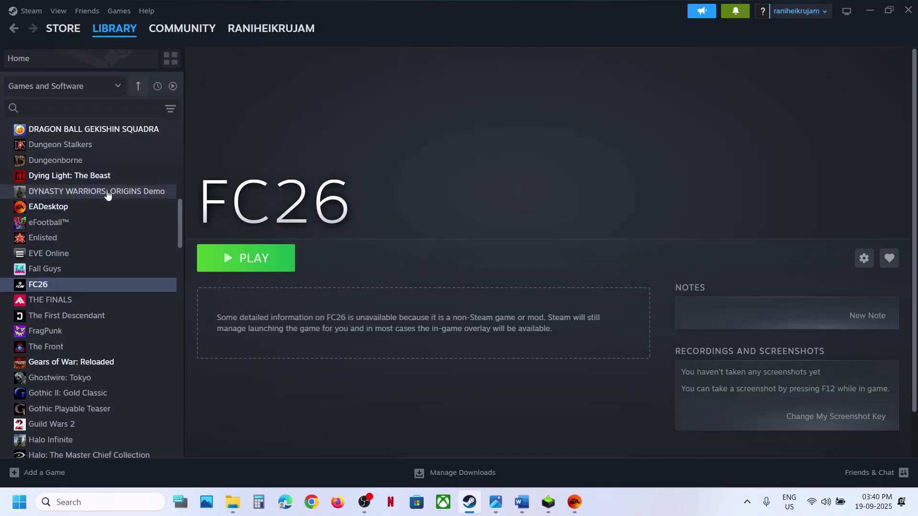
Toggle the in-game Steam Overlay off and back on in Dying Light: The Beast's properties
{"action": "right_click", "coordinate": [86, 181]}
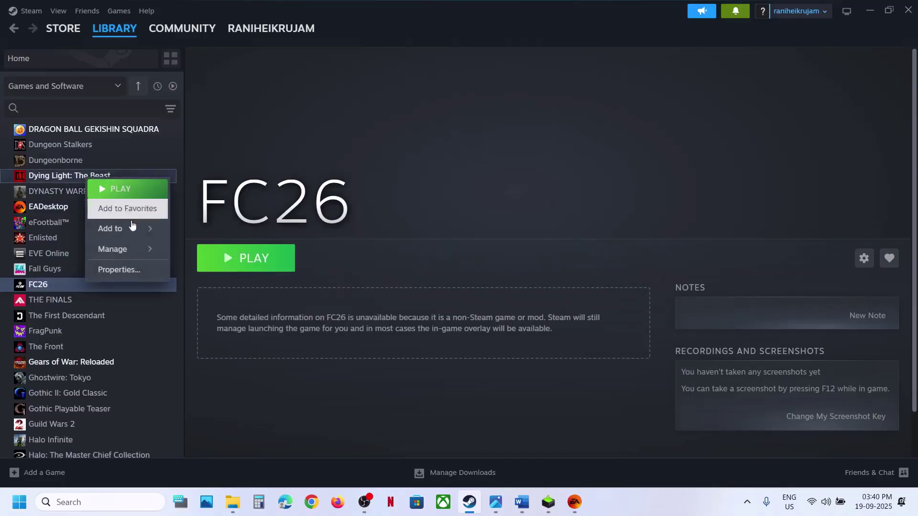
{"action": "left_click", "coordinate": [125, 268]}
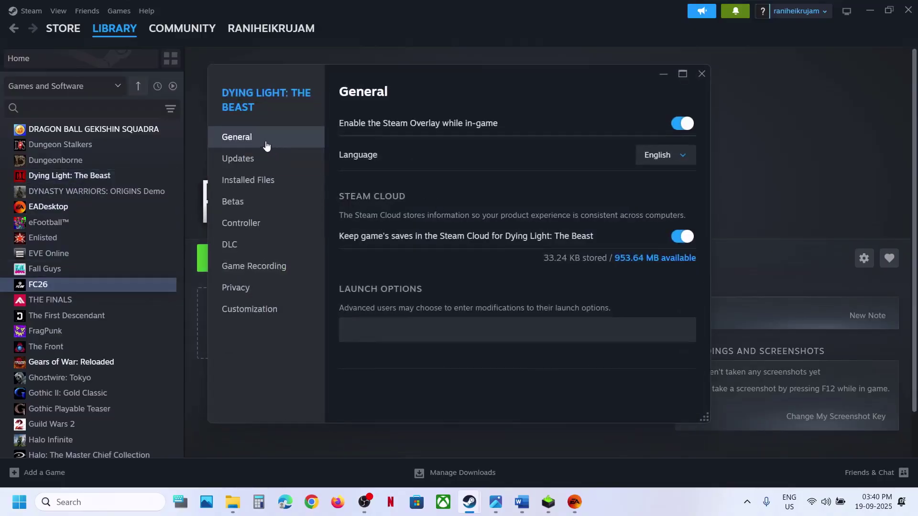
{"action": "left_click", "coordinate": [675, 125]}
{"action": "left_click", "coordinate": [686, 126]}
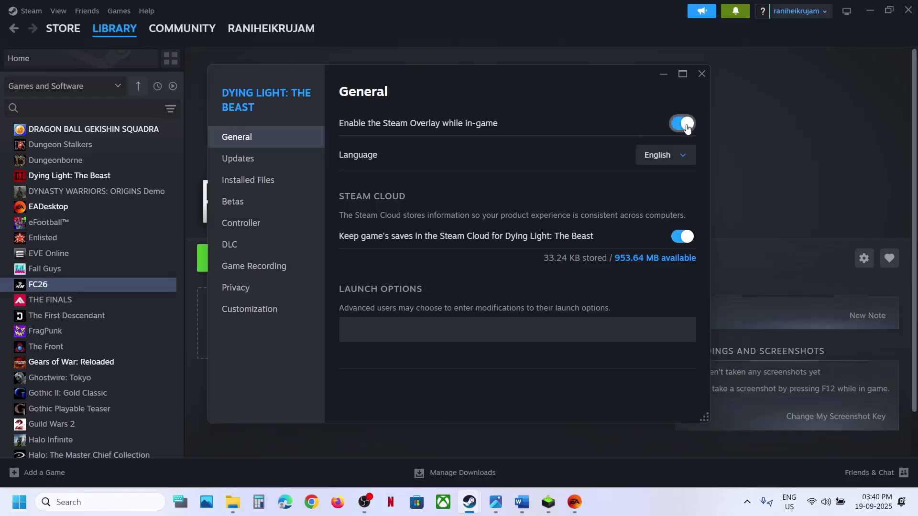
Close Dying Light's properties and read Step 2's close-overlay-apps and -dx11/-dx12 advice in Word
{"action": "left_click", "coordinate": [701, 74]}
{"action": "left_click", "coordinate": [522, 502]}
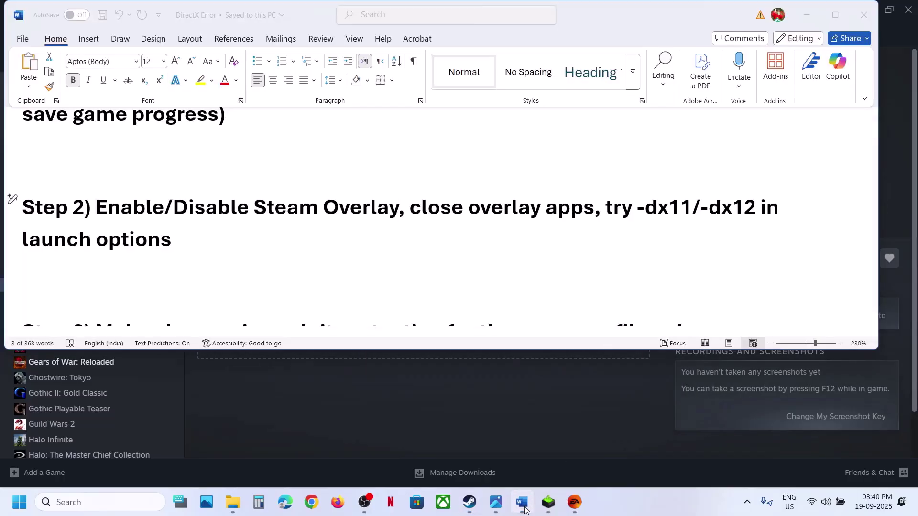
{"action": "left_click_drag", "start_coordinate": [429, 218], "coordinate": [595, 215]}
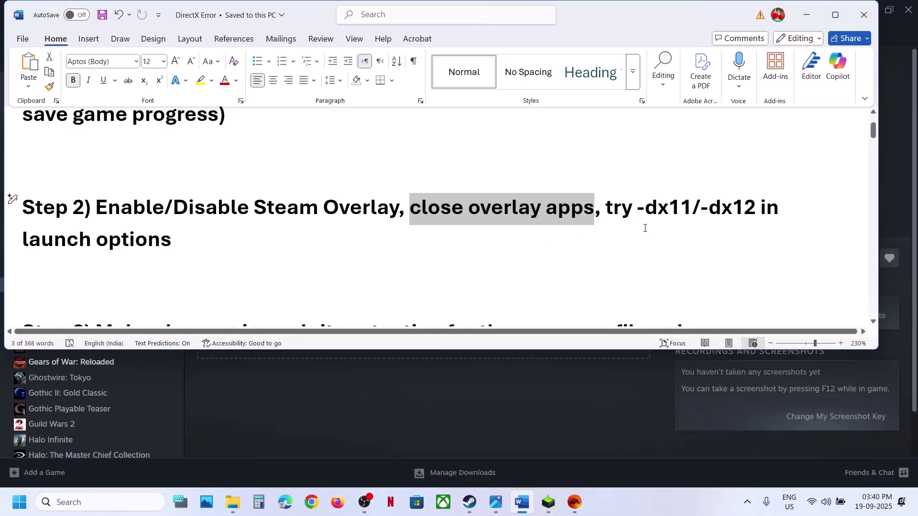
{"action": "left_click_drag", "start_coordinate": [645, 207], "coordinate": [758, 208]}
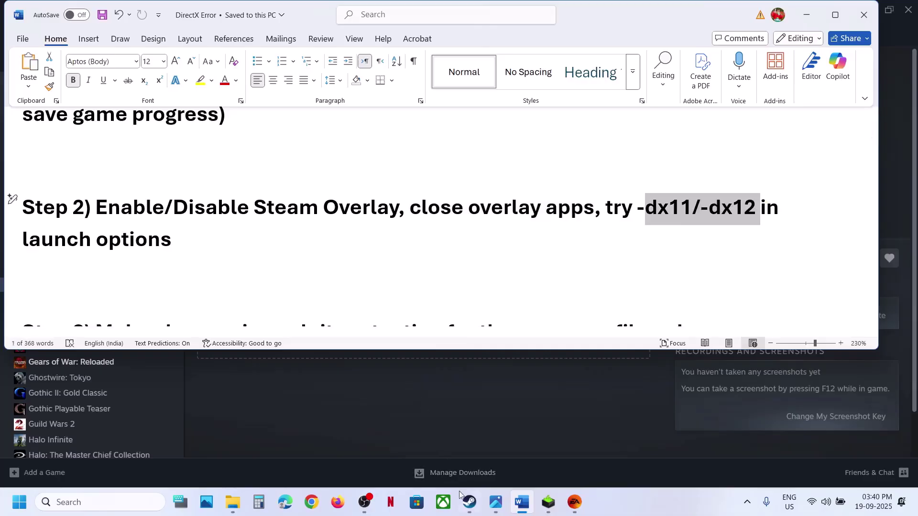
Try -dx11 and -dx12 in FC26's Steam launch options, then clear the field
{"action": "left_click", "coordinate": [470, 502]}
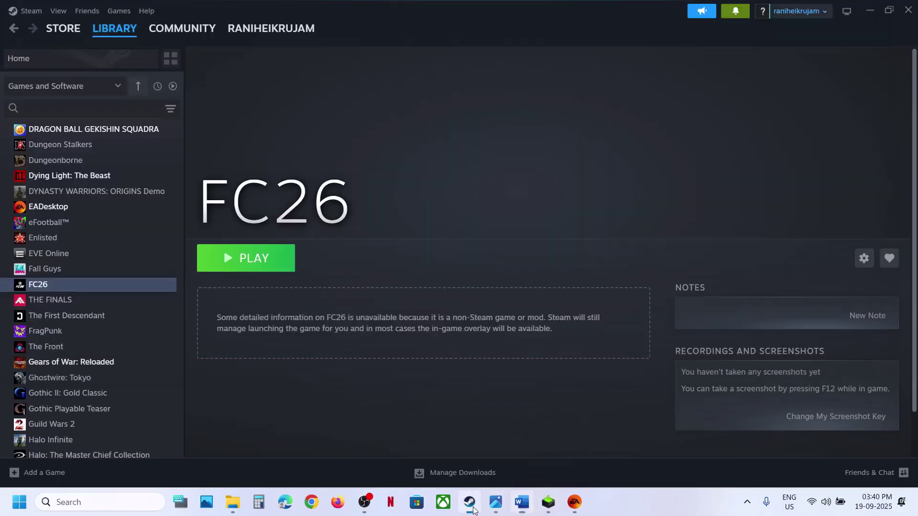
{"action": "right_click", "coordinate": [84, 286]}
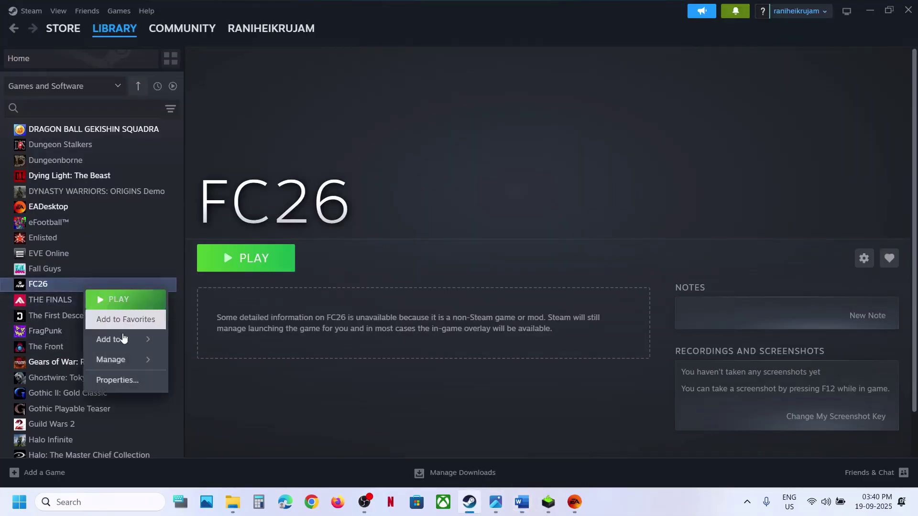
{"action": "left_click", "coordinate": [123, 380]}
{"action": "left_click", "coordinate": [435, 323]}
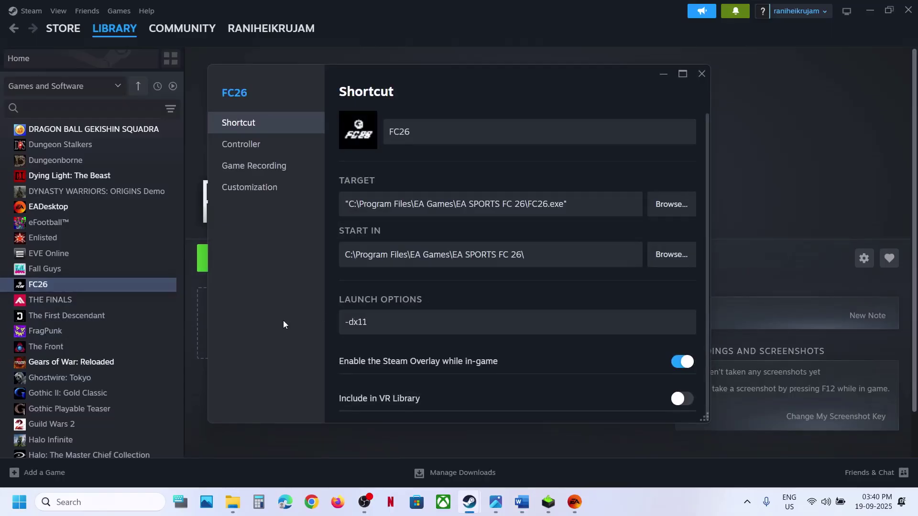
{"action": "left_click", "coordinate": [389, 318]}
{"action": "left_click_drag", "start_coordinate": [369, 324], "coordinate": [344, 324]}
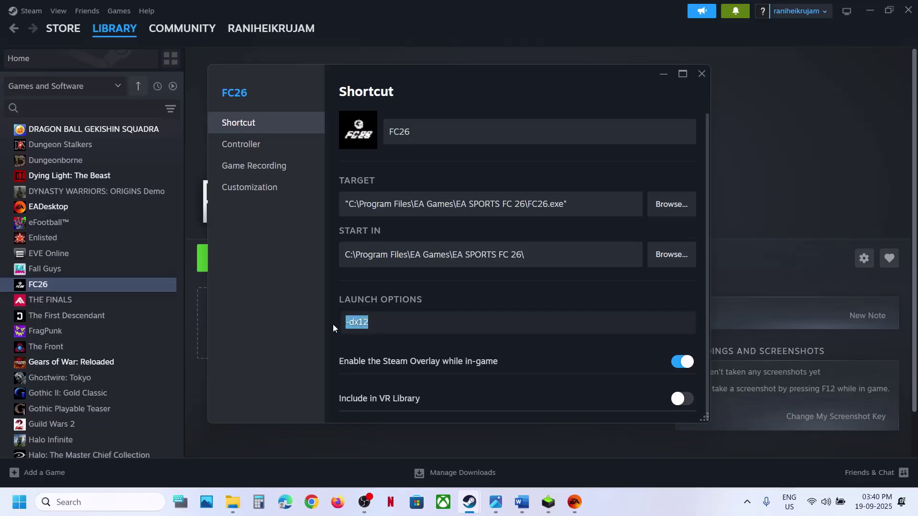
{"action": "key", "text": "BackSpace"}
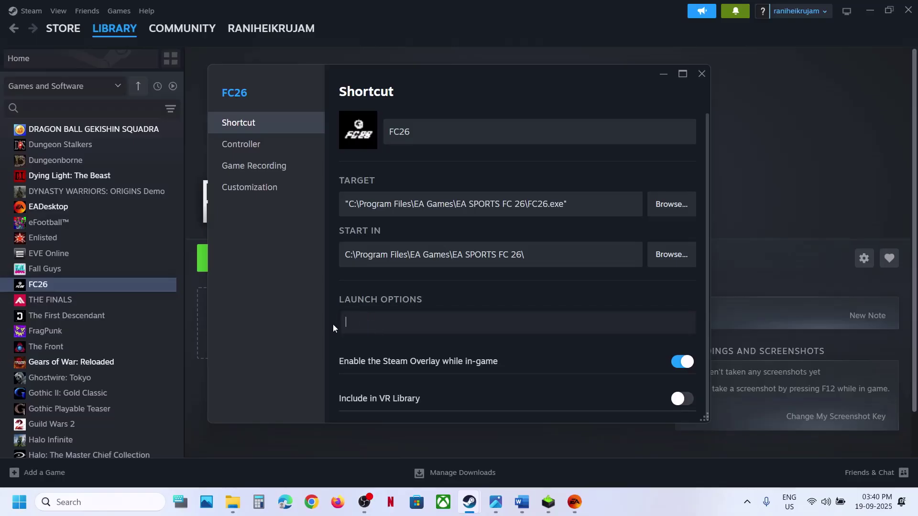
{"action": "left_click", "coordinate": [702, 74]}
{"action": "left_click", "coordinate": [574, 502]}
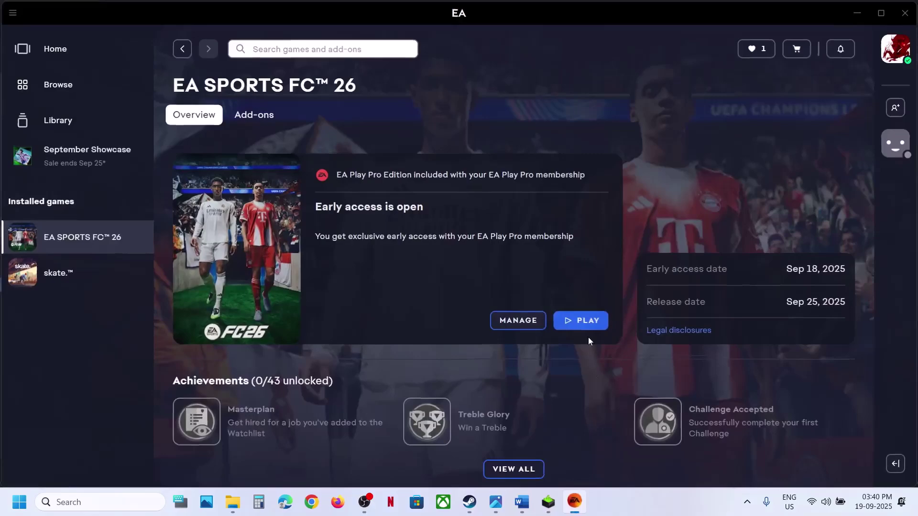
Save -dx11, then -dx12, as FC 26's EA app launch options, finally saving them empty
{"action": "left_click", "coordinate": [533, 321]}
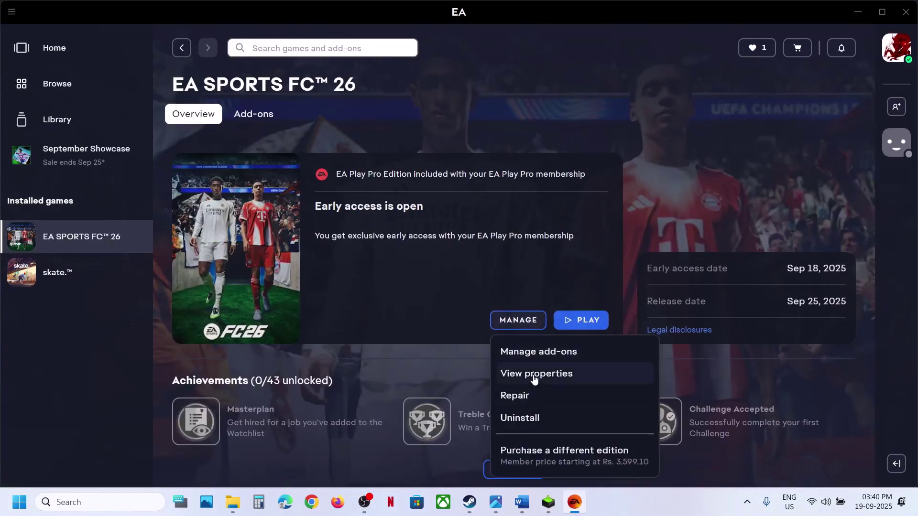
{"action": "left_click", "coordinate": [532, 376]}
{"action": "left_click", "coordinate": [350, 297]}
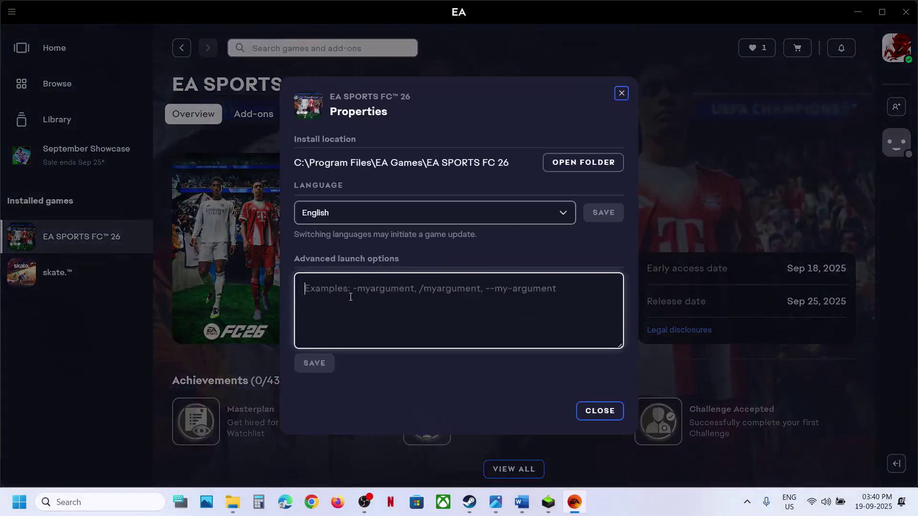
{"action": "type", "text": "-dx11"}
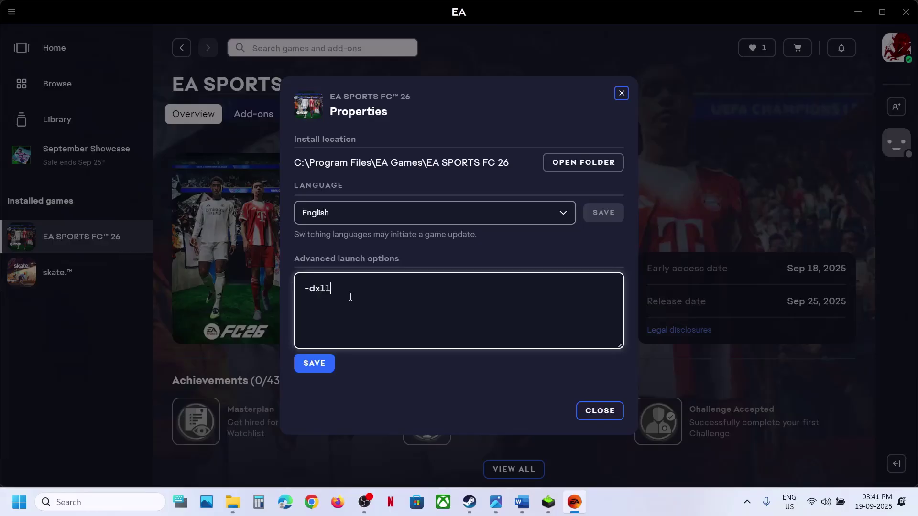
{"action": "left_click", "coordinate": [312, 369]}
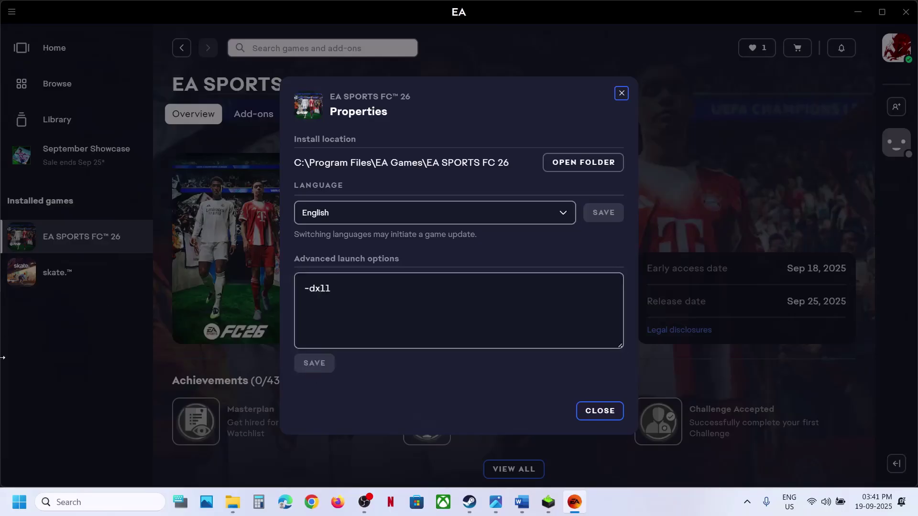
{"action": "left_click", "coordinate": [346, 287]}
{"action": "key", "text": "BackSpace"}
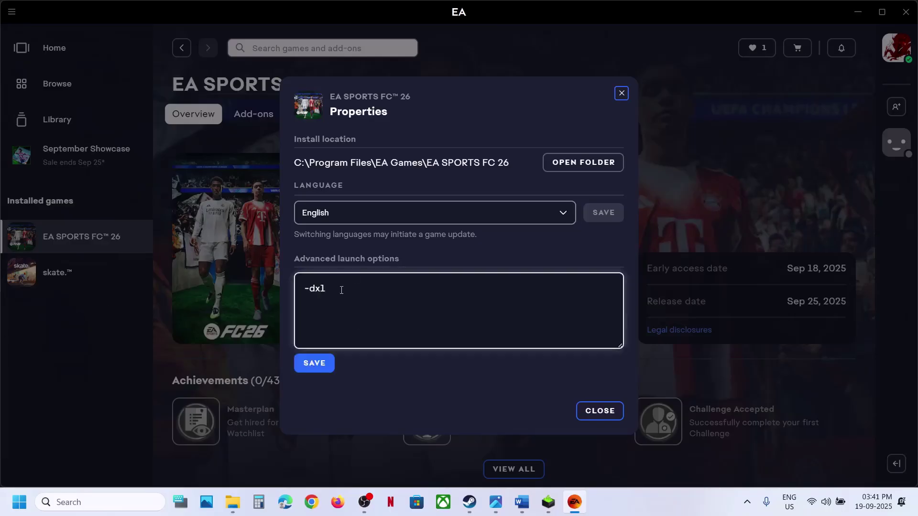
{"action": "left_click", "coordinate": [315, 363]}
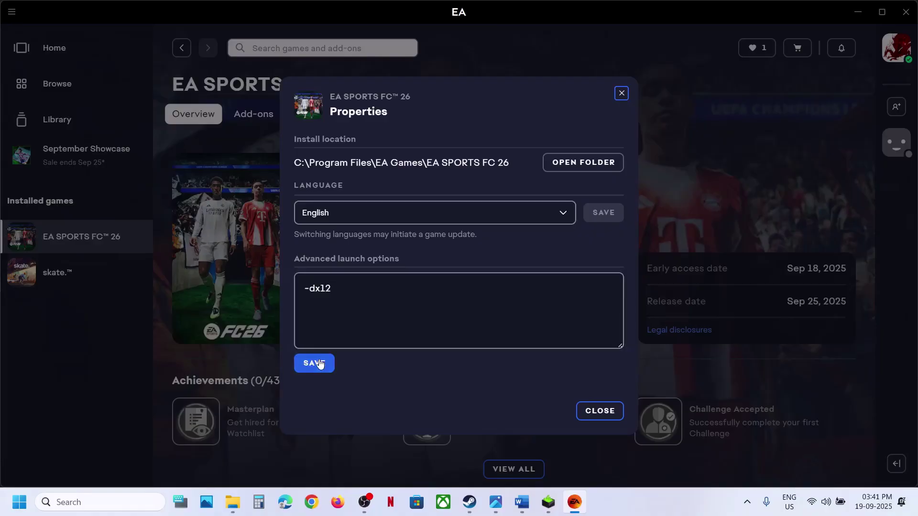
{"action": "left_click_drag", "start_coordinate": [359, 291], "coordinate": [271, 292]}
{"action": "key", "text": "BackSpace"}
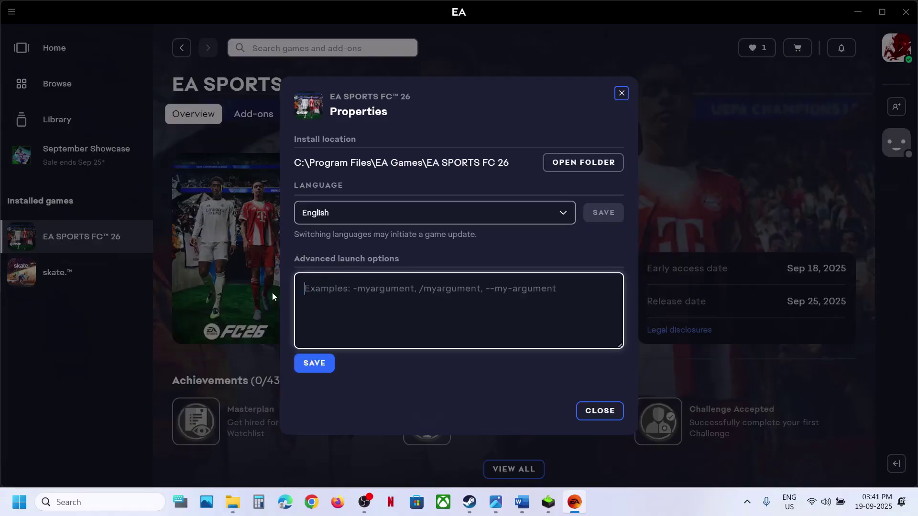
{"action": "left_click", "coordinate": [316, 366]}
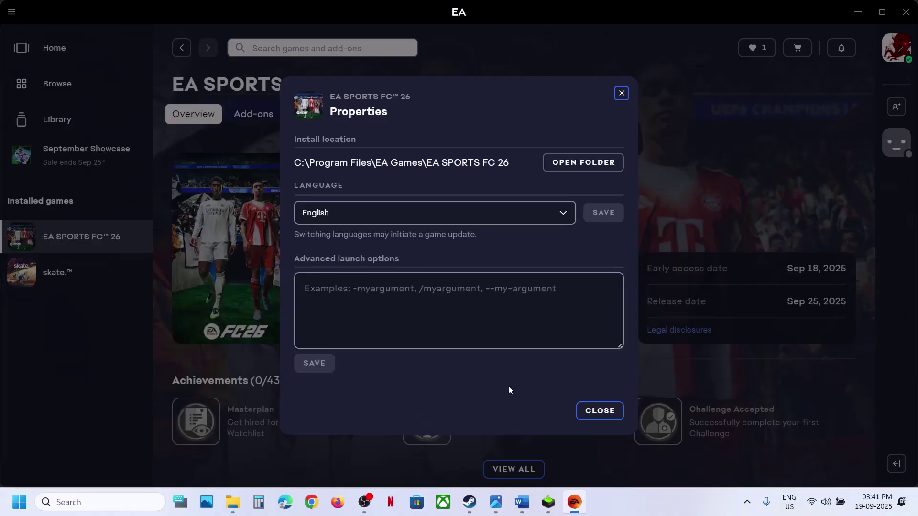
{"action": "left_click", "coordinate": [591, 412]}
Copy 'exploit protection' from Word's Step 3 into Windows search
{"action": "left_click", "coordinate": [522, 502]}
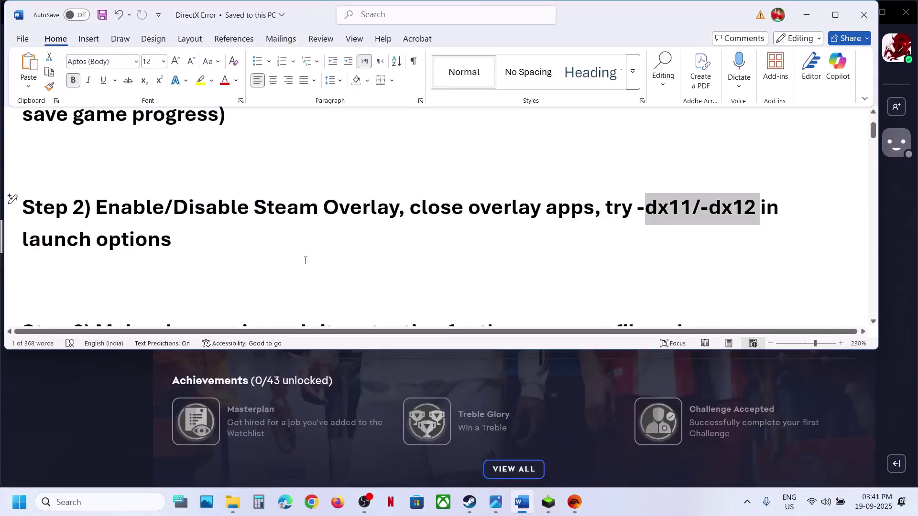
{"action": "scroll", "coordinate": [305, 261], "scroll_direction": "down", "scroll_amount": 2}
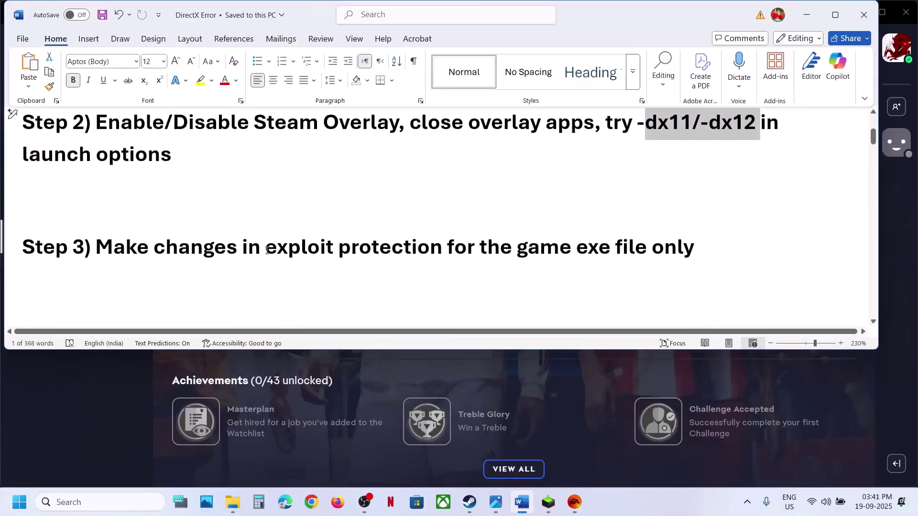
{"action": "left_click_drag", "start_coordinate": [267, 249], "coordinate": [436, 252]}
{"action": "key", "text": "ctrl+c"}
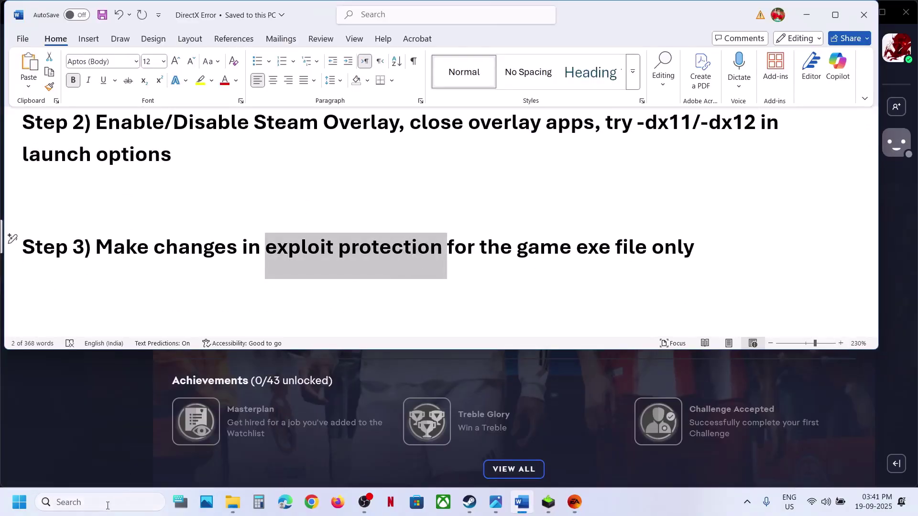
{"action": "left_click", "coordinate": [108, 502]}
{"action": "key", "text": "ctrl+v"}
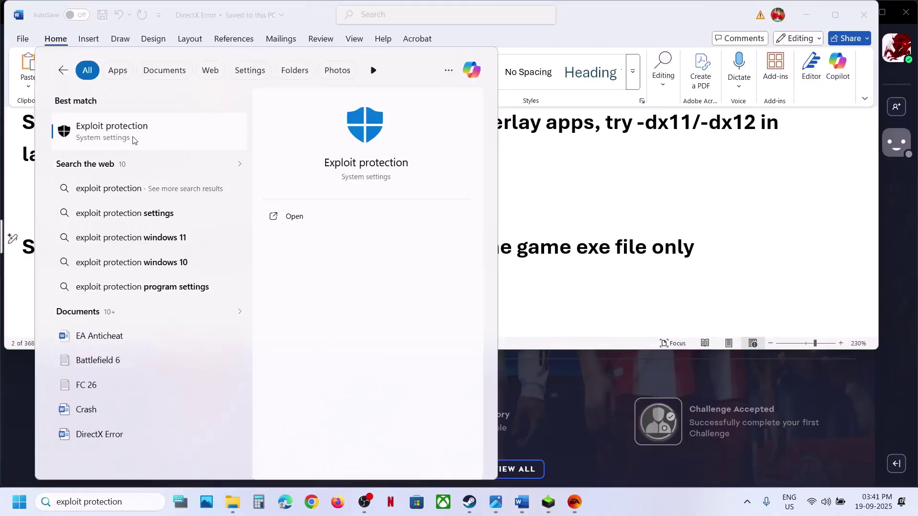
Under Exploit protection's Program settings, add FC26.exe by exact file path from the EA SPORTS FC 26 folder
{"action": "left_click", "coordinate": [133, 139]}
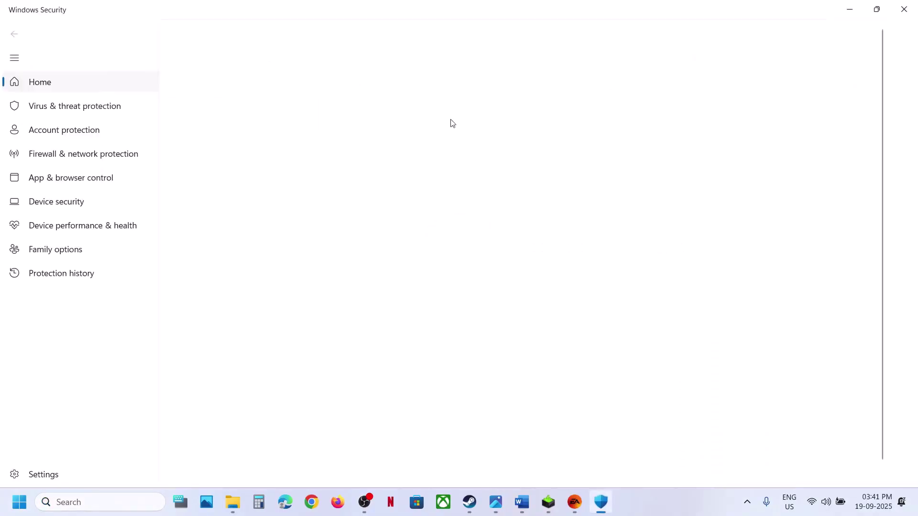
{"action": "left_click", "coordinate": [387, 118]}
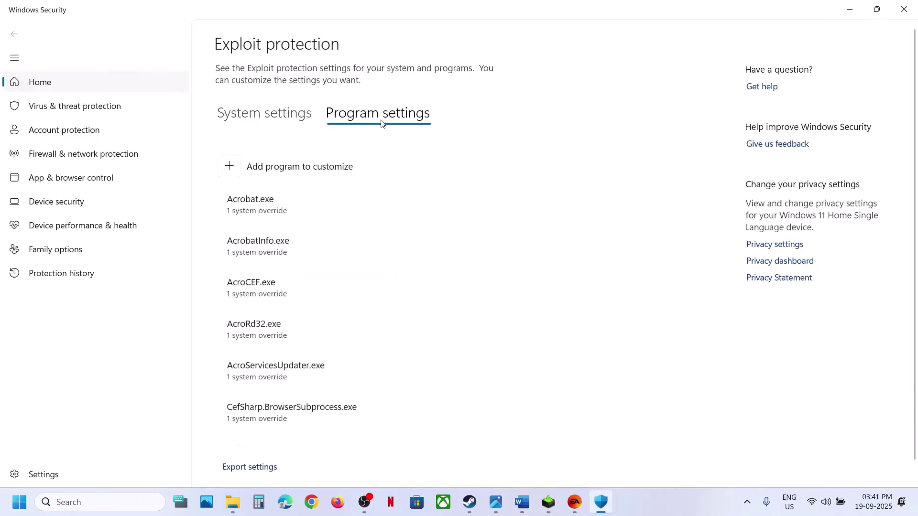
{"action": "left_click", "coordinate": [235, 177]}
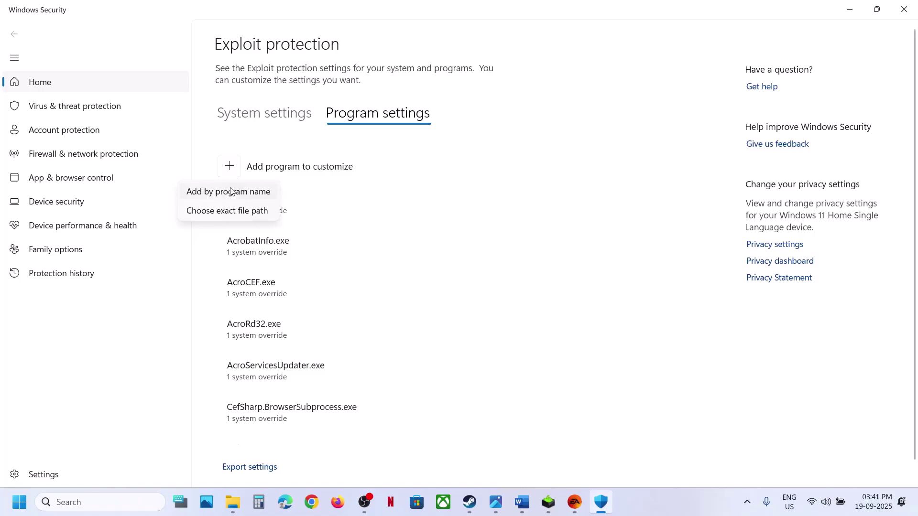
{"action": "left_click", "coordinate": [216, 210]}
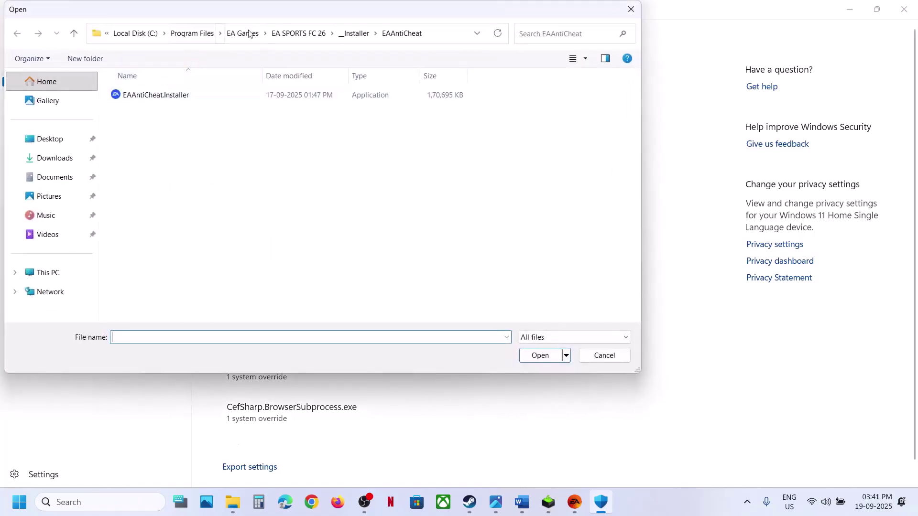
{"action": "left_click", "coordinate": [283, 39]}
{"action": "left_click", "coordinate": [144, 238]}
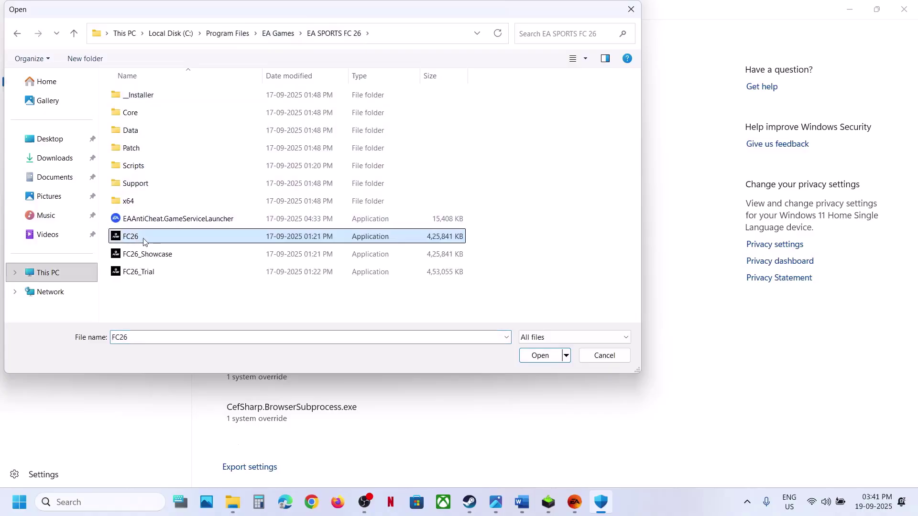
{"action": "left_click", "coordinate": [527, 356]}
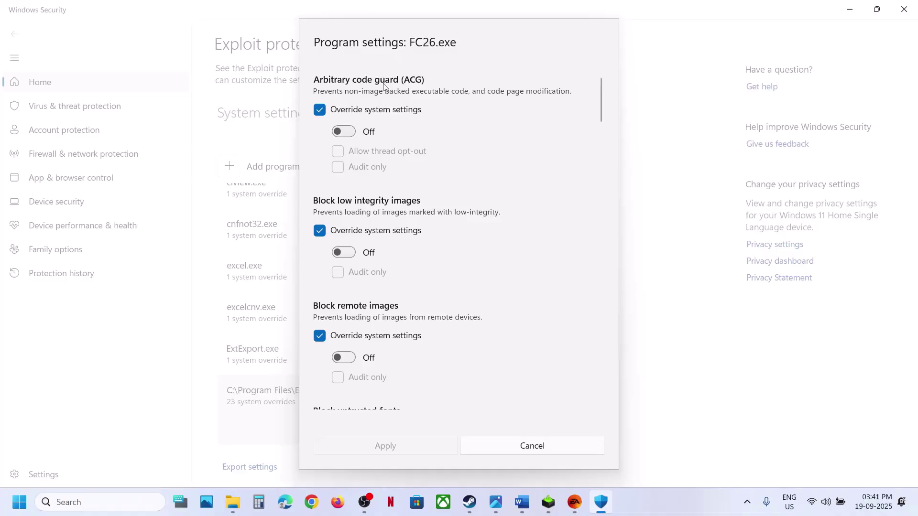
Keep FC26.exe's arbitrary code guard overridden with its toggle switched Off
{"action": "left_click", "coordinate": [320, 111]}
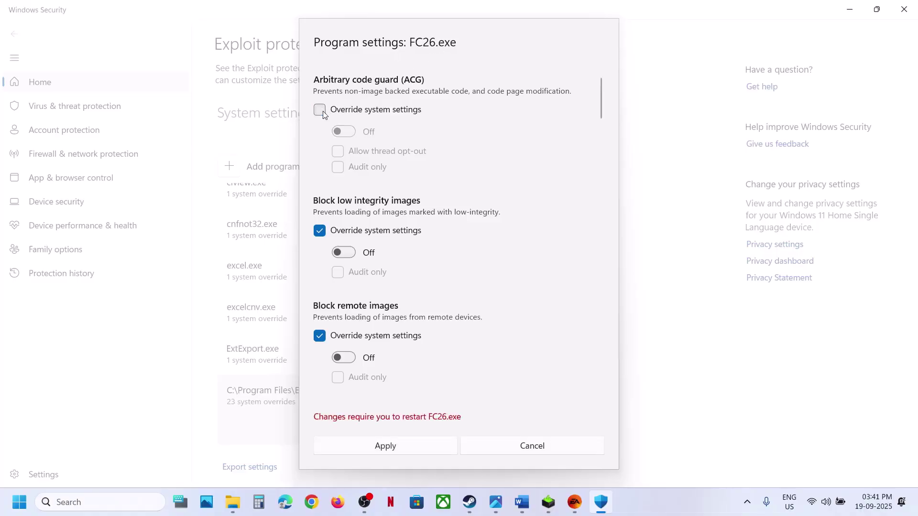
{"action": "left_click", "coordinate": [323, 111]}
{"action": "left_click", "coordinate": [319, 115]}
{"action": "left_click", "coordinate": [320, 111]}
{"action": "left_click", "coordinate": [349, 133]}
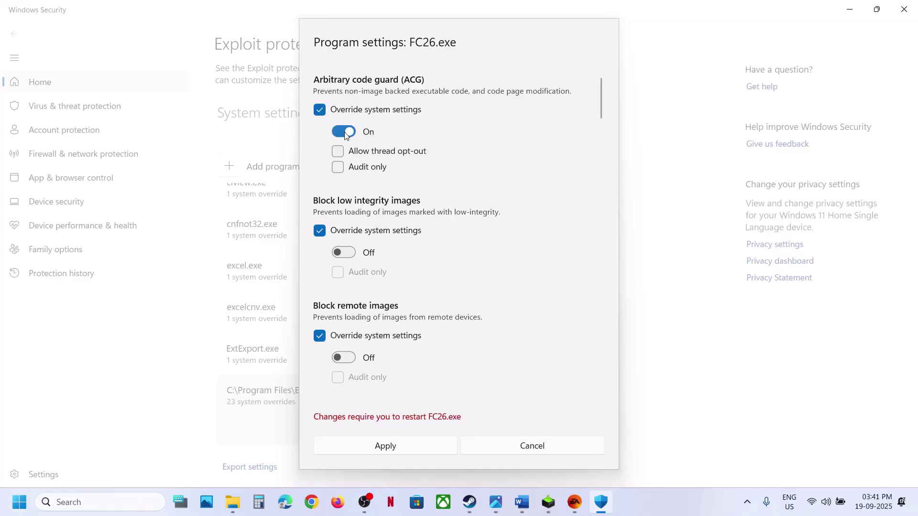
{"action": "left_click", "coordinate": [346, 134]}
Leave the control flow guard and Data Execution Prevention overrides switched Off
{"action": "scroll", "coordinate": [321, 237], "scroll_direction": "down", "scroll_amount": 4}
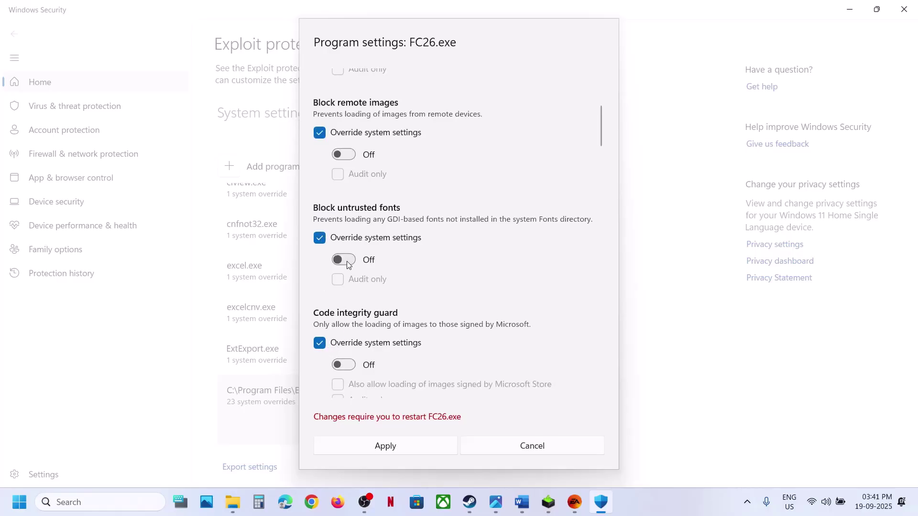
{"action": "scroll", "coordinate": [346, 261], "scroll_direction": "down", "scroll_amount": 2}
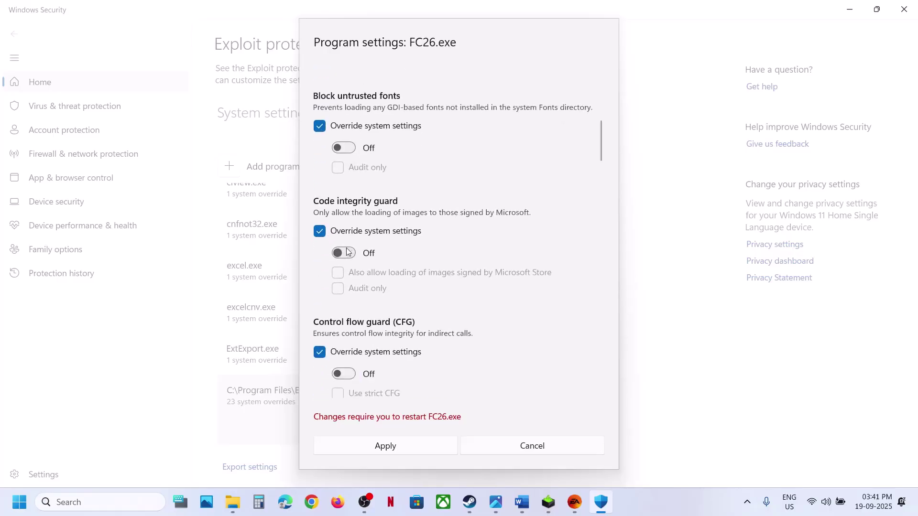
{"action": "scroll", "coordinate": [347, 252], "scroll_direction": "down", "scroll_amount": 2}
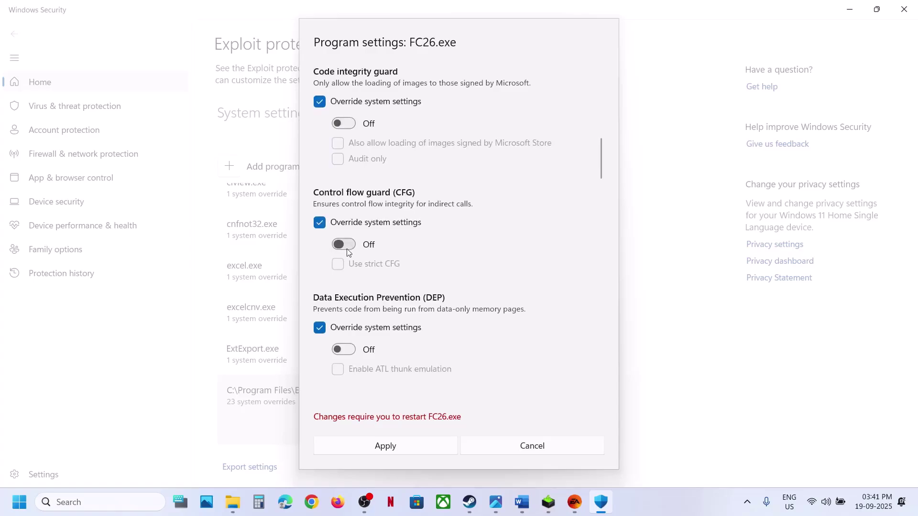
{"action": "left_click", "coordinate": [345, 247]}
{"action": "left_click", "coordinate": [340, 248]}
{"action": "scroll", "coordinate": [340, 252], "scroll_direction": "down", "scroll_amount": 2}
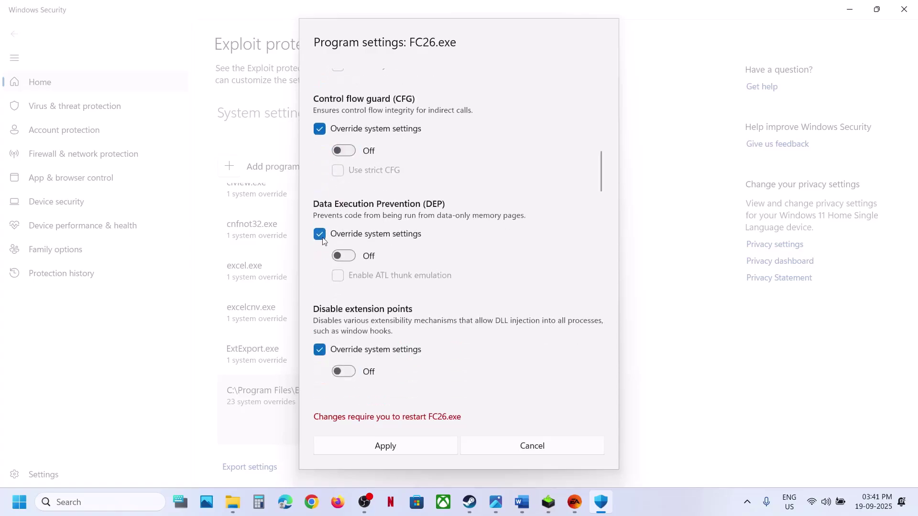
{"action": "left_click", "coordinate": [348, 258]}
Check the remaining overrides are all Off and apply FC26.exe's settings
{"action": "scroll", "coordinate": [340, 257], "scroll_direction": "down", "scroll_amount": 7}
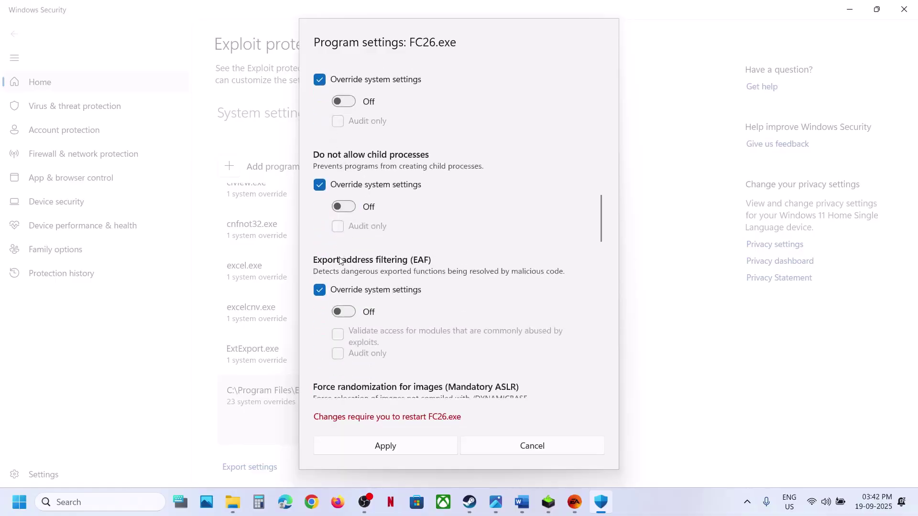
{"action": "scroll", "coordinate": [337, 282], "scroll_direction": "down", "scroll_amount": 5}
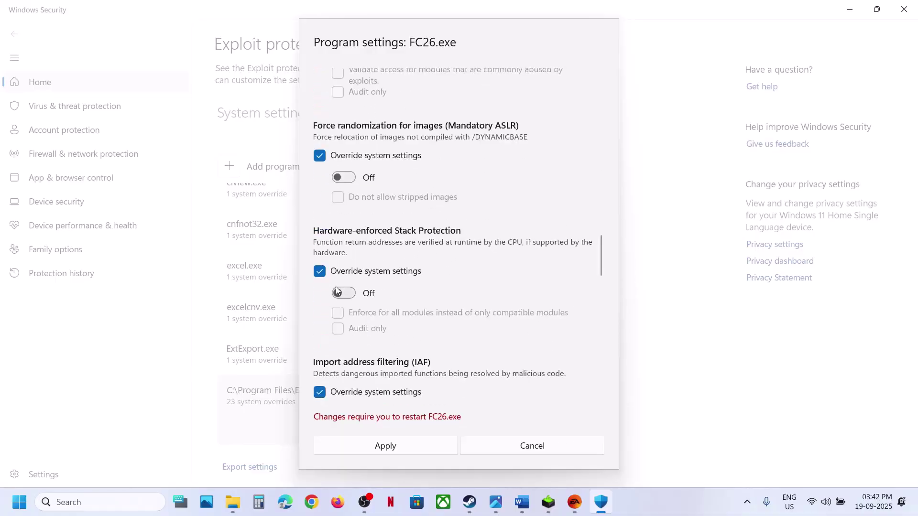
{"action": "scroll", "coordinate": [337, 290], "scroll_direction": "down", "scroll_amount": 5}
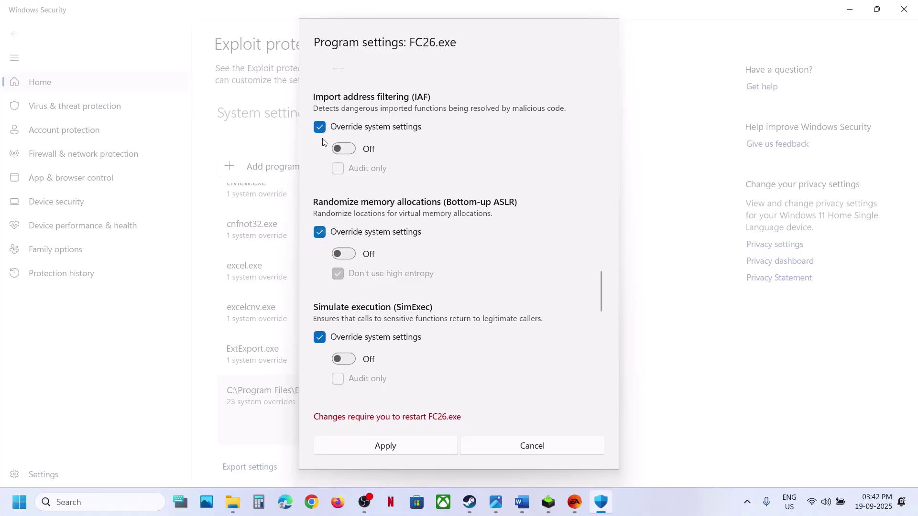
{"action": "scroll", "coordinate": [316, 313], "scroll_direction": "down", "scroll_amount": 10}
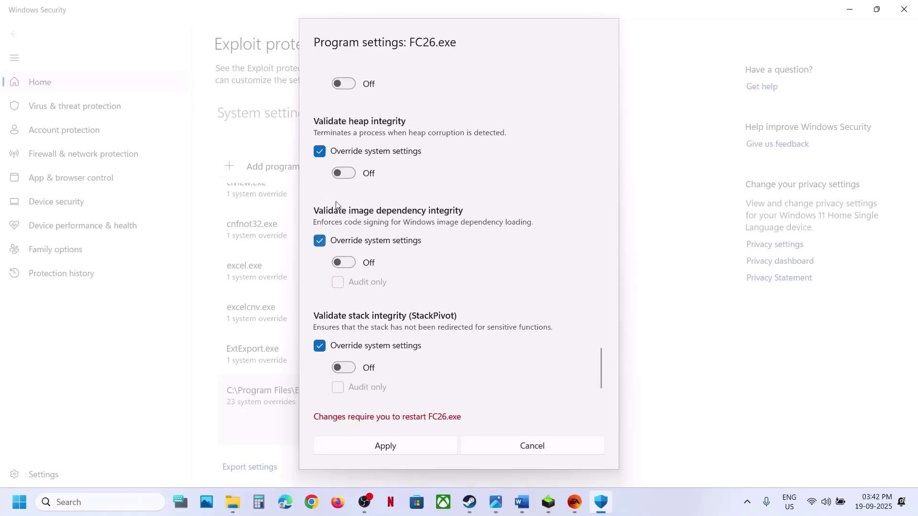
{"action": "scroll", "coordinate": [371, 263], "scroll_direction": "up", "scroll_amount": 15}
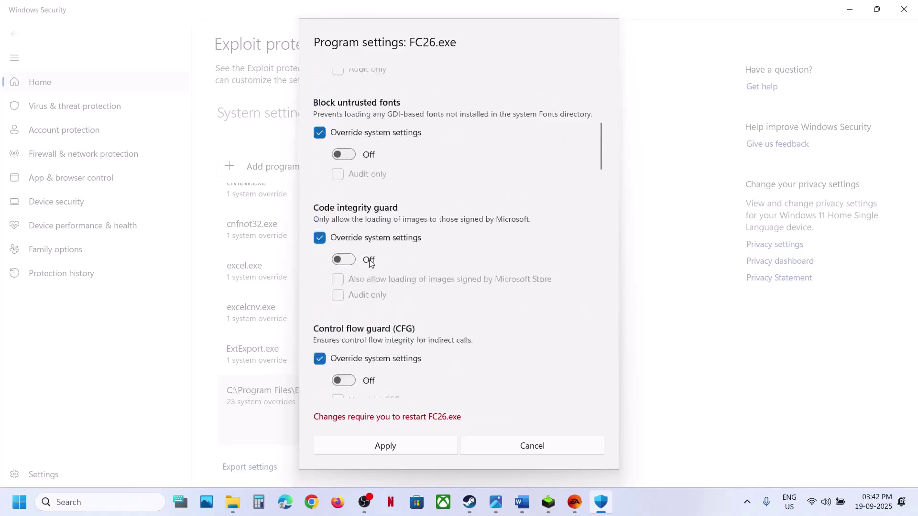
{"action": "left_click", "coordinate": [384, 444]}
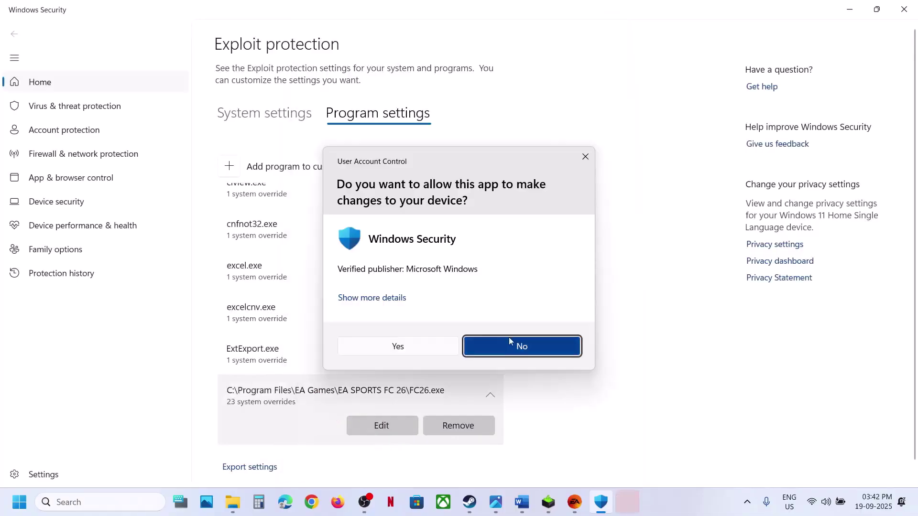
Approve the UAC prompt, then return to the Word notes at Step 4's NVIDIA and AMD driver links
{"action": "left_click", "coordinate": [398, 349]}
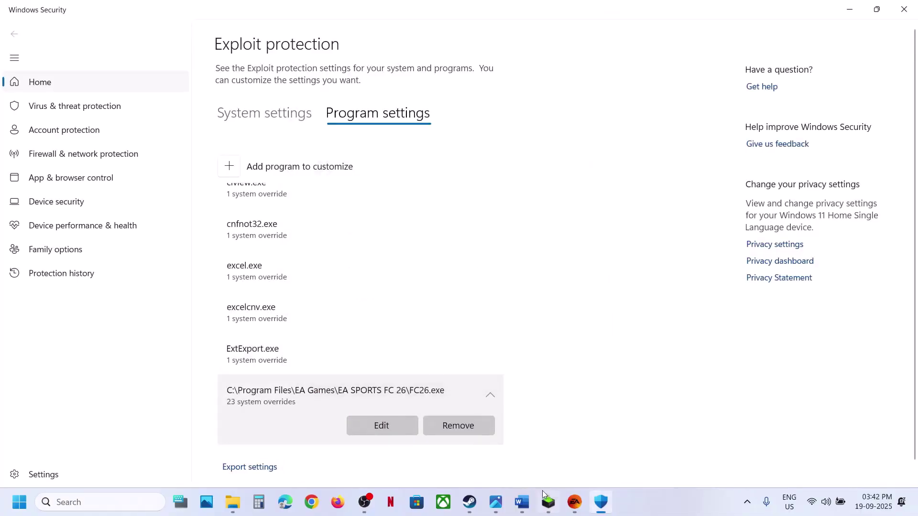
{"action": "left_click", "coordinate": [574, 503]}
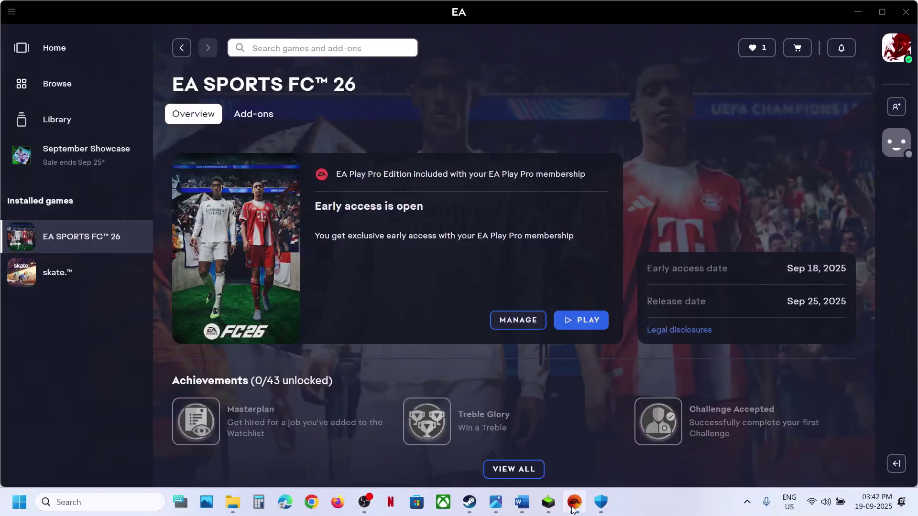
{"action": "left_click", "coordinate": [572, 508]}
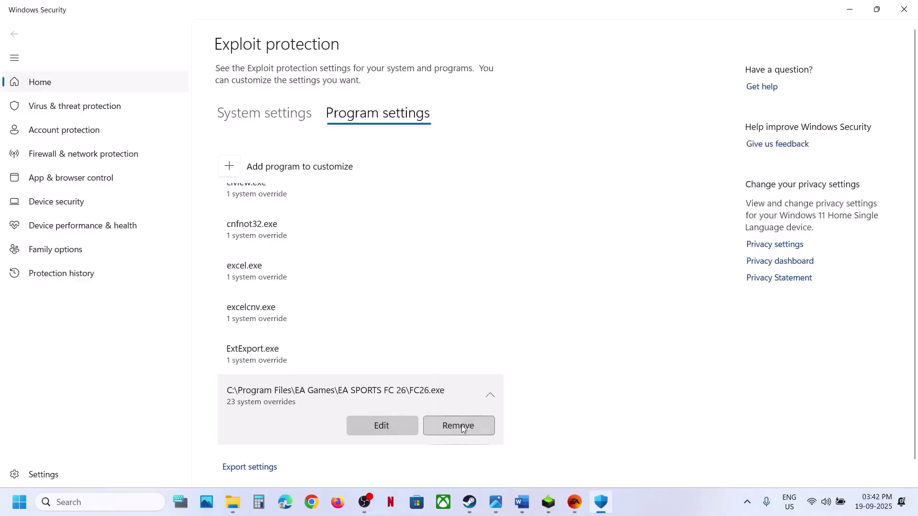
{"action": "left_click", "coordinate": [574, 503]}
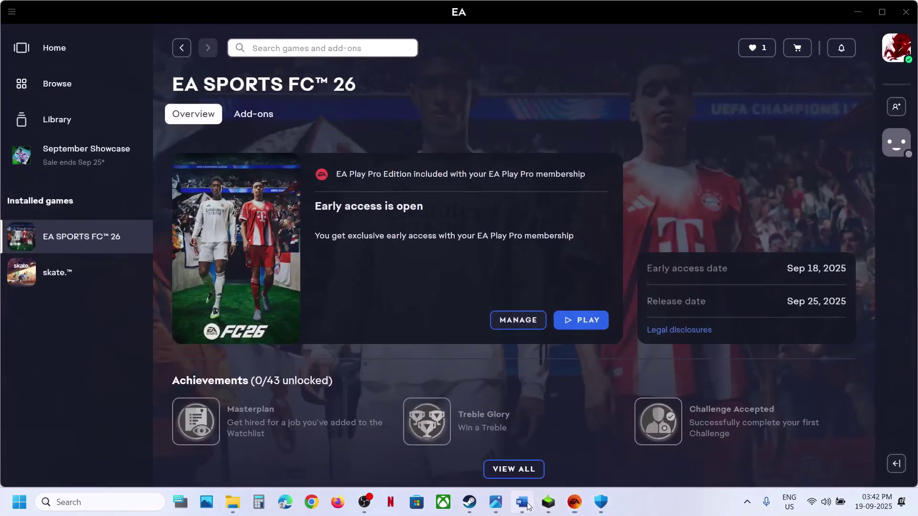
{"action": "left_click", "coordinate": [528, 507]}
{"action": "scroll", "coordinate": [288, 251], "scroll_direction": "down", "scroll_amount": 3}
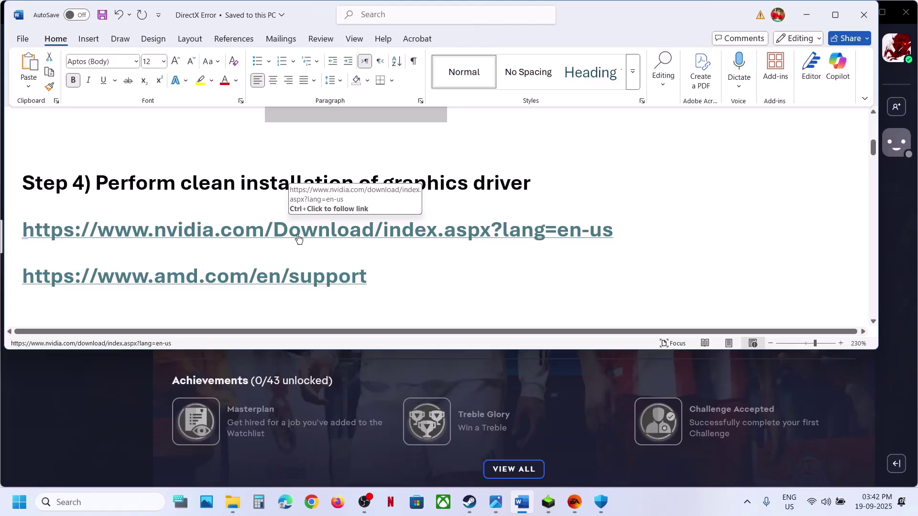
Open NVIDIA's driver page and search drivers for the RTX 3050 Laptop GPU on Windows 11
{"action": "left_click", "coordinate": [299, 238], "text": "ctrl"}
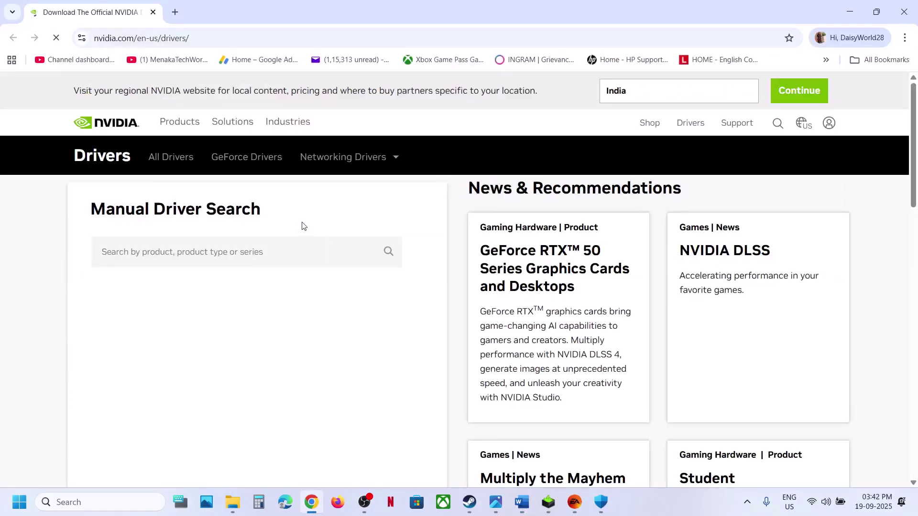
{"action": "scroll", "coordinate": [274, 243], "scroll_direction": "down", "scroll_amount": 5}
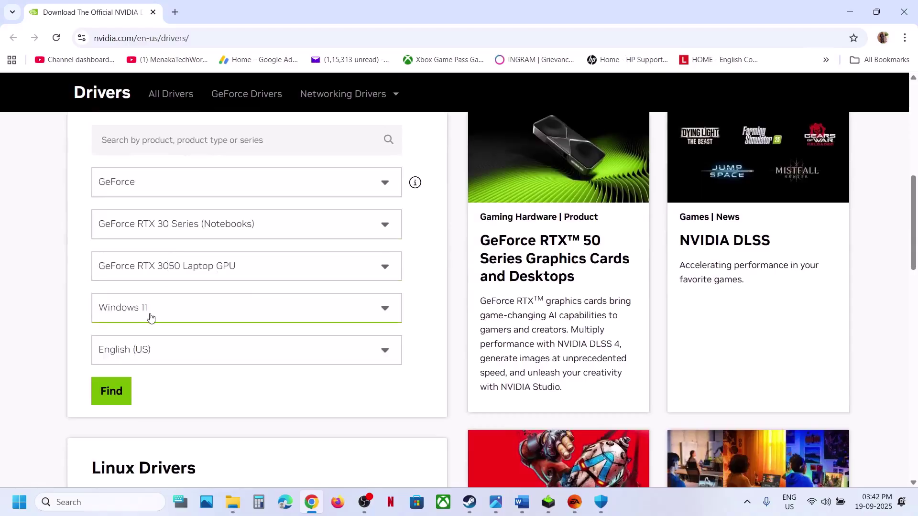
{"action": "left_click", "coordinate": [115, 386]}
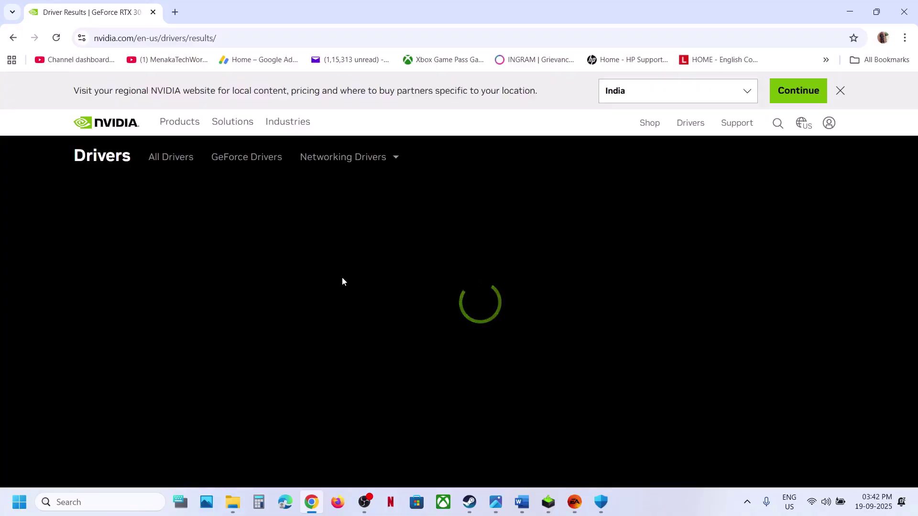
Download GeForce Game Ready Driver 581.29 and bring its installer's license agreement forward
{"action": "scroll", "coordinate": [331, 294], "scroll_direction": "down", "scroll_amount": 3}
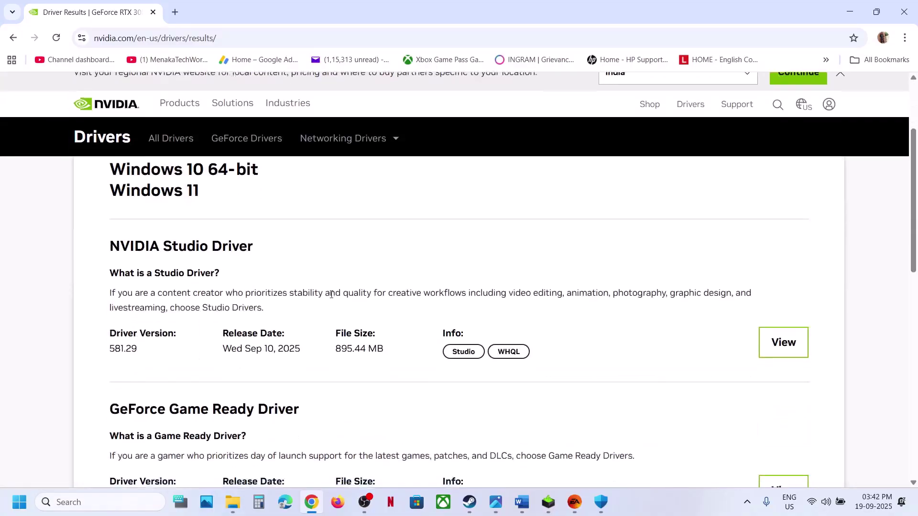
{"action": "scroll", "coordinate": [330, 294], "scroll_direction": "down", "scroll_amount": 1}
{"action": "left_click_drag", "start_coordinate": [155, 366], "coordinate": [252, 378]}
{"action": "scroll", "coordinate": [178, 389], "scroll_direction": "down", "scroll_amount": 2}
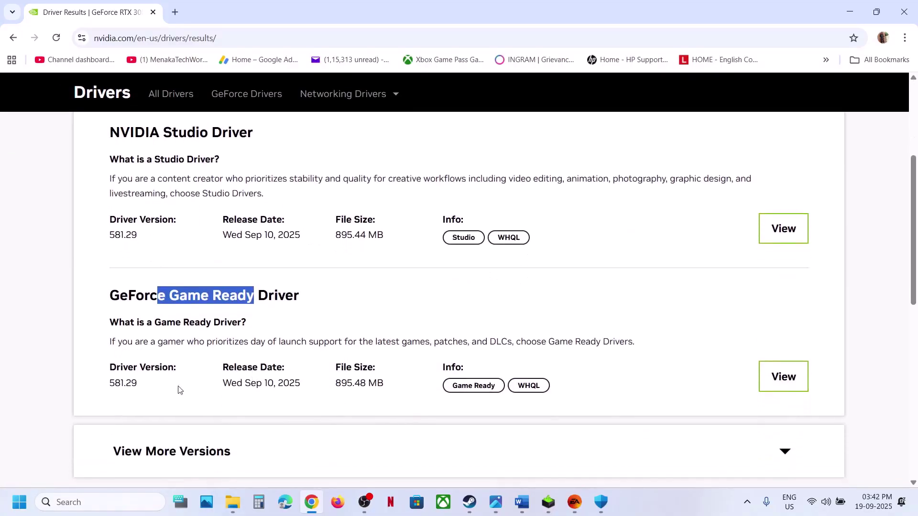
{"action": "left_click_drag", "start_coordinate": [115, 381], "coordinate": [209, 382]}
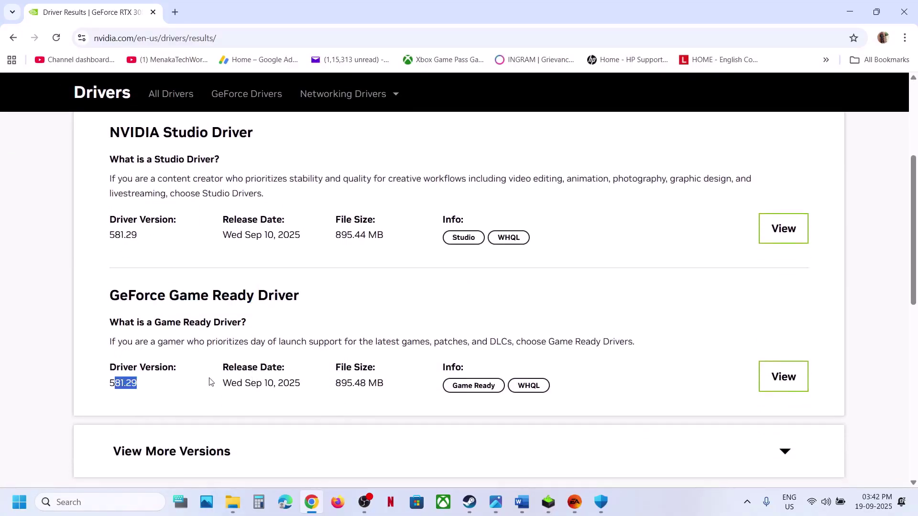
{"action": "left_click", "coordinate": [784, 383]}
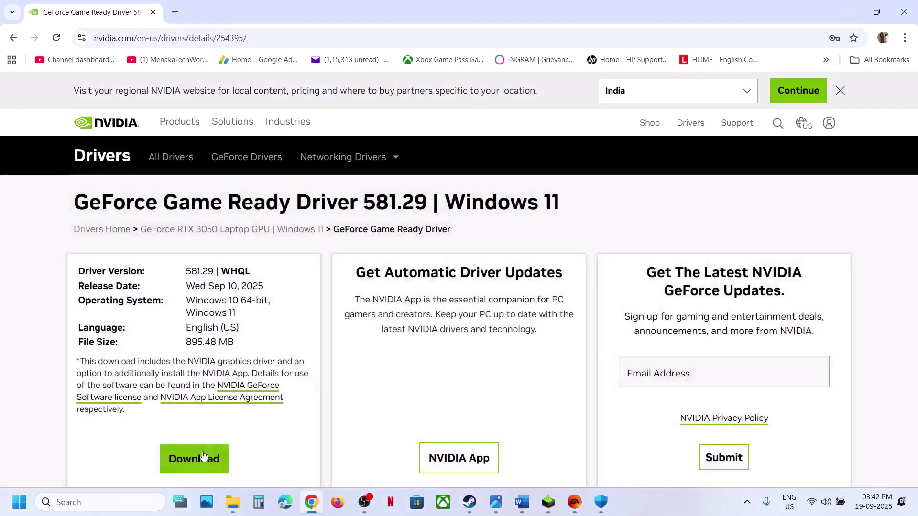
{"action": "left_click", "coordinate": [203, 458]}
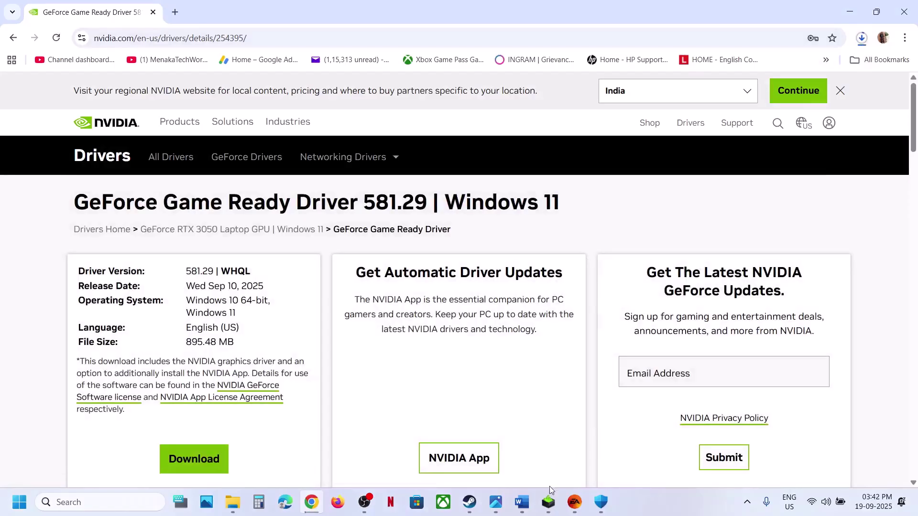
{"action": "left_click", "coordinate": [549, 510]}
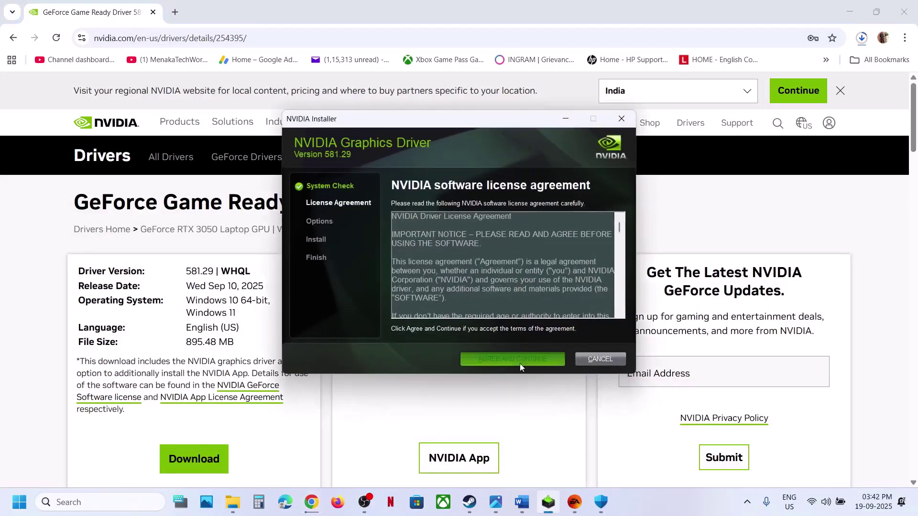
Accept the NVIDIA license and choose a Custom (Advanced) install with Perform a clean installation
{"action": "left_click", "coordinate": [520, 363]}
{"action": "left_click", "coordinate": [404, 255]}
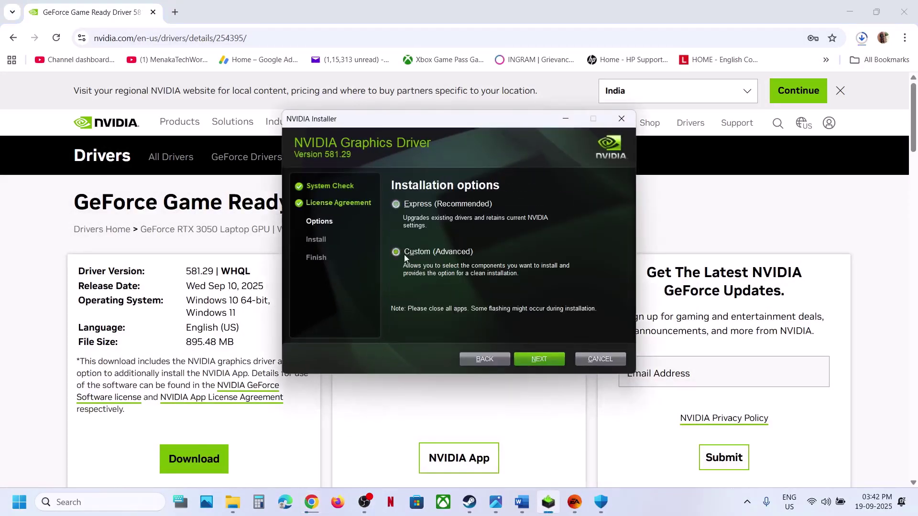
{"action": "left_click", "coordinate": [544, 360]}
{"action": "left_click", "coordinate": [394, 293]}
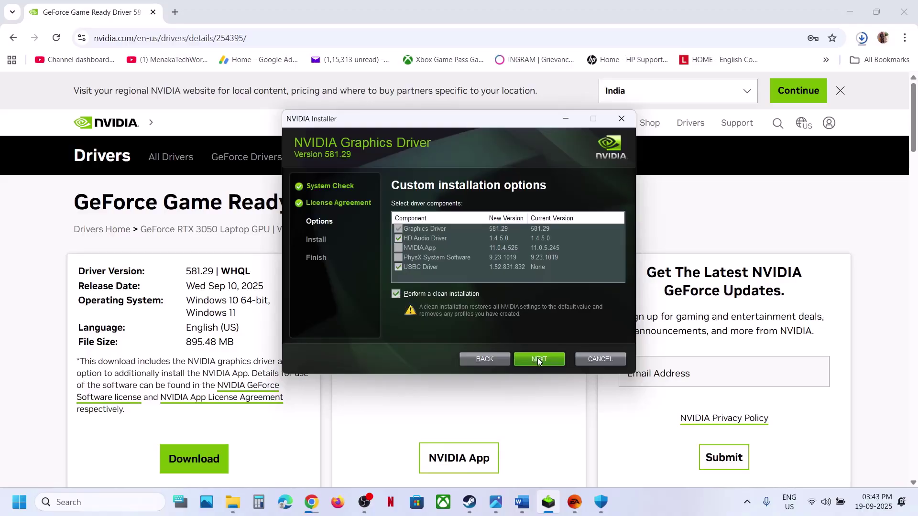
Look at the Start menu's power options, then bring the DirectX Error notes forward
{"action": "left_click", "coordinate": [26, 510]}
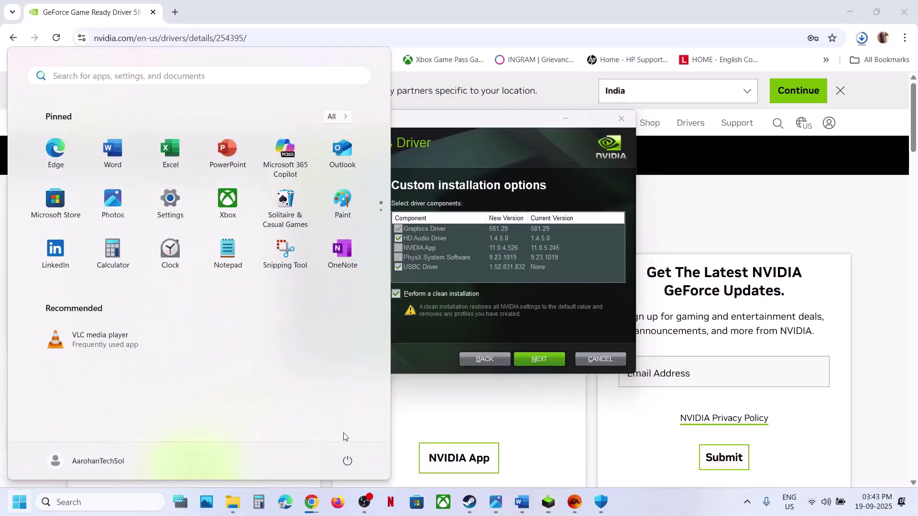
{"action": "left_click", "coordinate": [348, 461]}
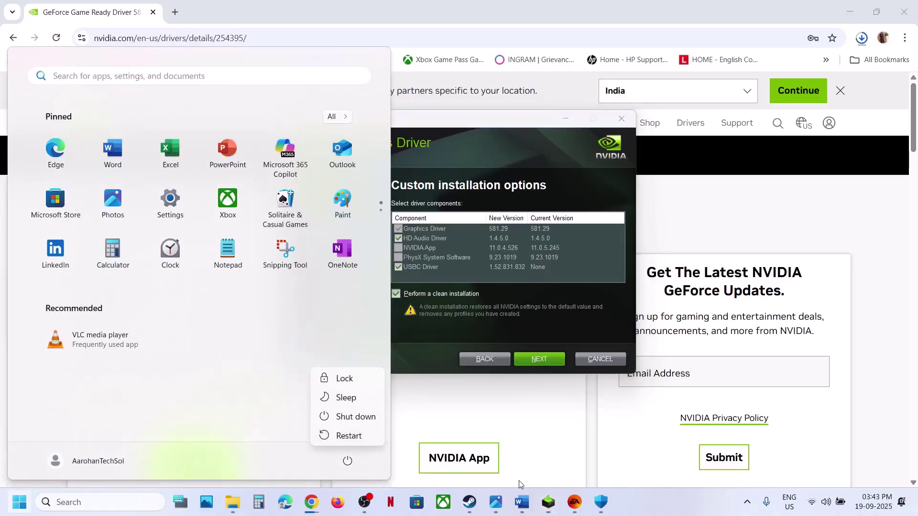
{"action": "left_click", "coordinate": [522, 502]}
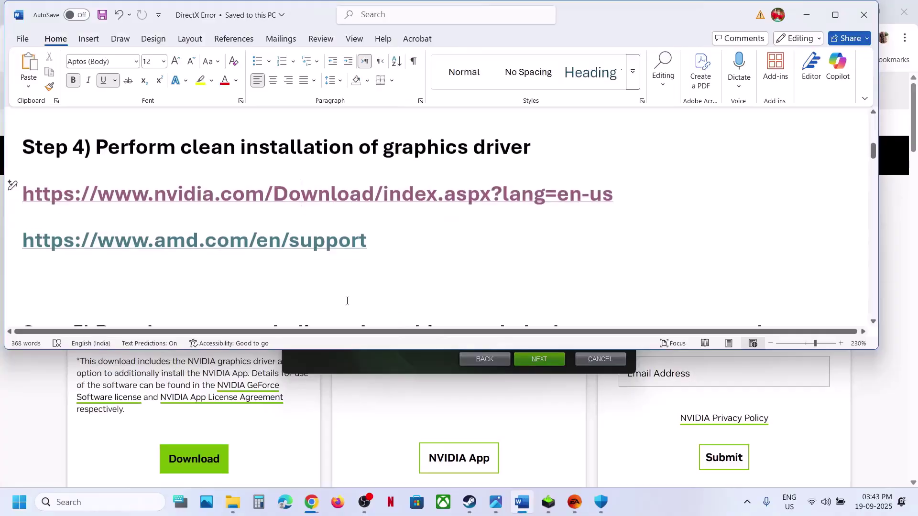
Search for 'graphics' from Step 5 in Windows Settings and add FC26 as a desktop app
{"action": "scroll", "coordinate": [347, 300], "scroll_direction": "down", "scroll_amount": 3}
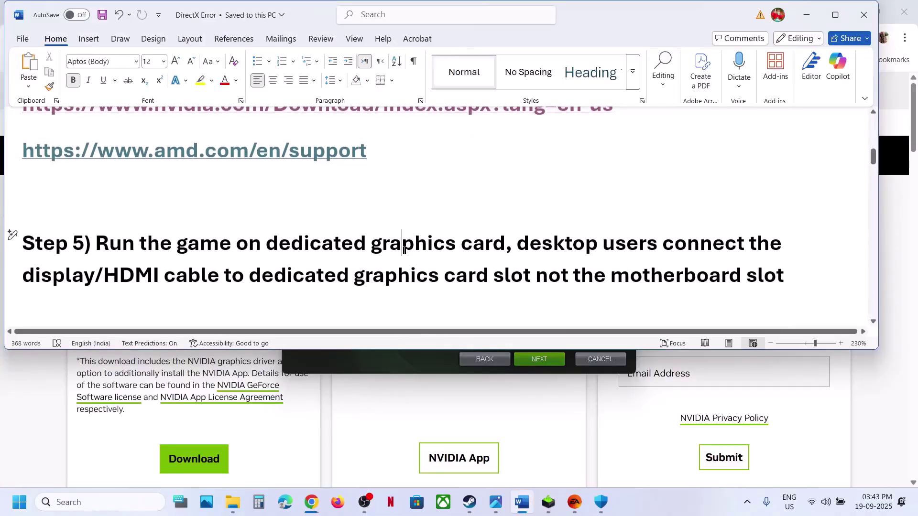
{"action": "double_click", "coordinate": [403, 250]}
{"action": "key", "text": "ctrl+c"}
{"action": "left_click", "coordinate": [101, 501]}
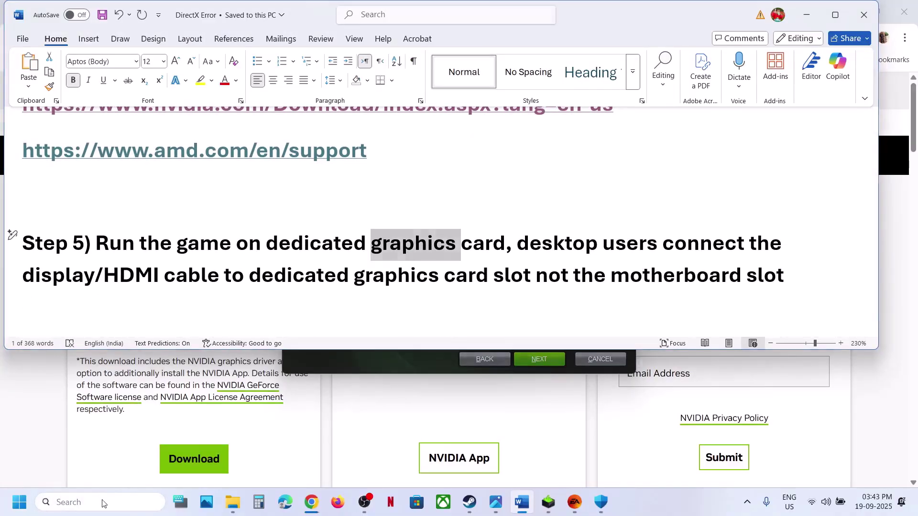
{"action": "key", "text": "ctrl+v"}
{"action": "left_click", "coordinate": [96, 127]}
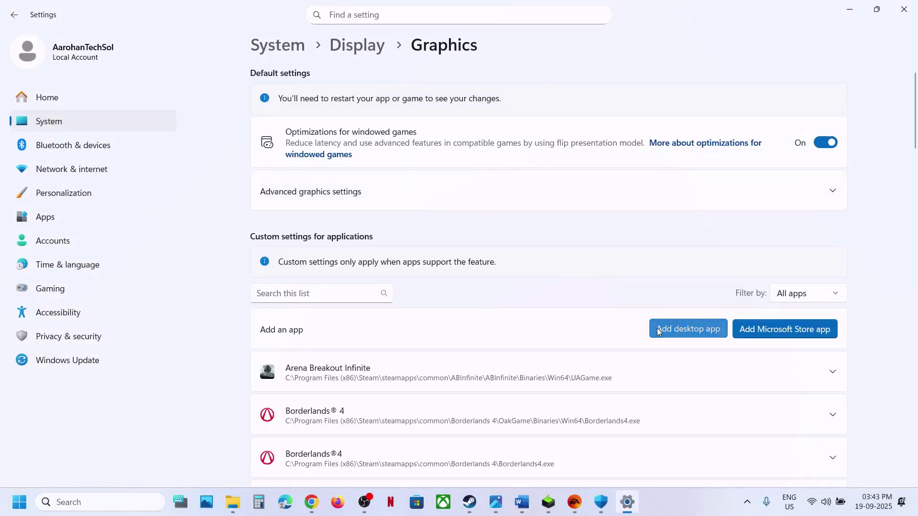
{"action": "left_click", "coordinate": [689, 329]}
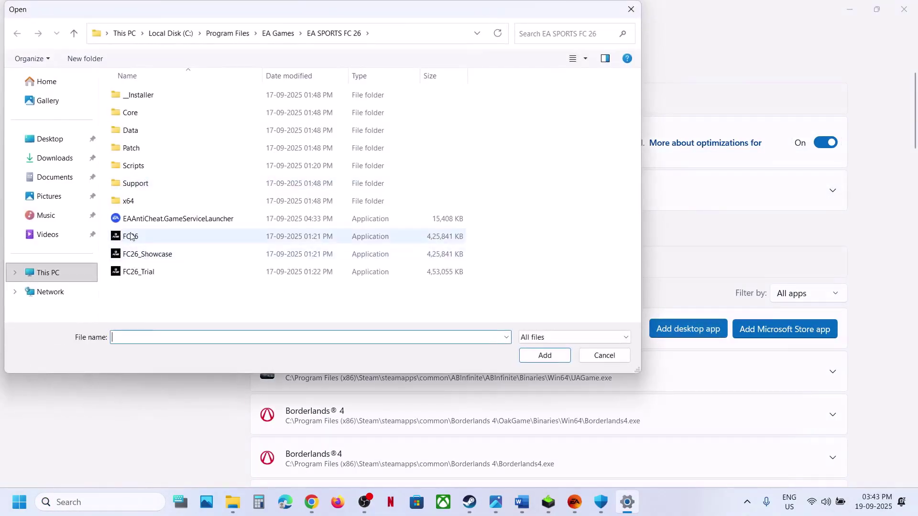
{"action": "left_click", "coordinate": [129, 236]}
{"action": "left_click", "coordinate": [547, 357]}
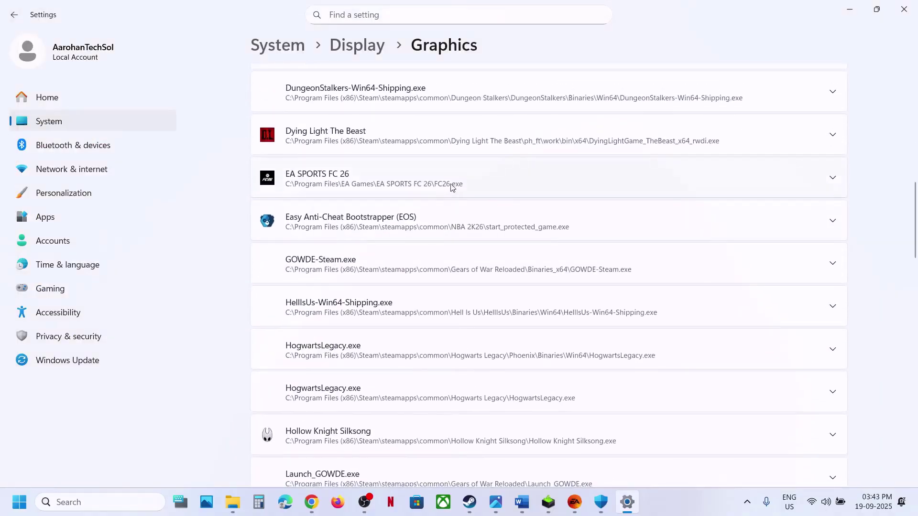
Set EA SPORTS FC 26's GPU preference to High Performance (NVIDIA RTX 3050) and close Settings
{"action": "left_click", "coordinate": [451, 187]}
{"action": "left_click", "coordinate": [730, 219]}
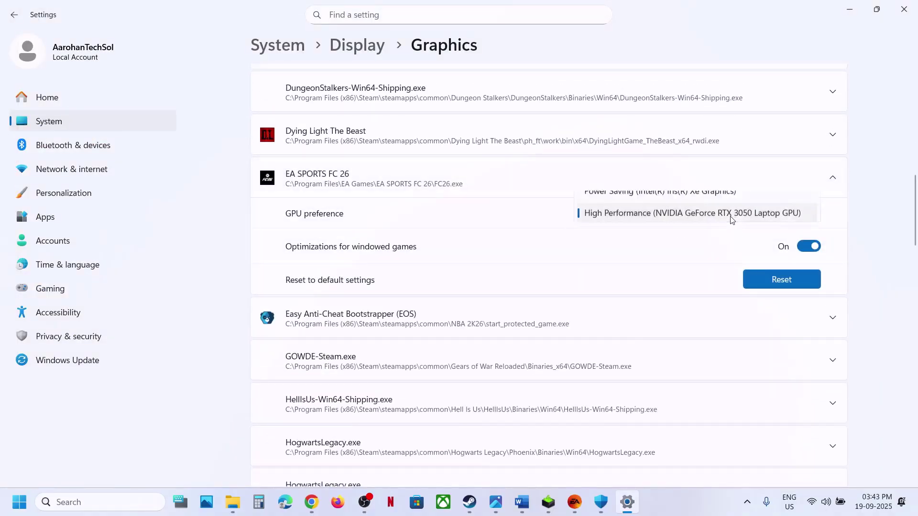
{"action": "left_click", "coordinate": [683, 218]}
{"action": "left_click", "coordinate": [904, 12]}
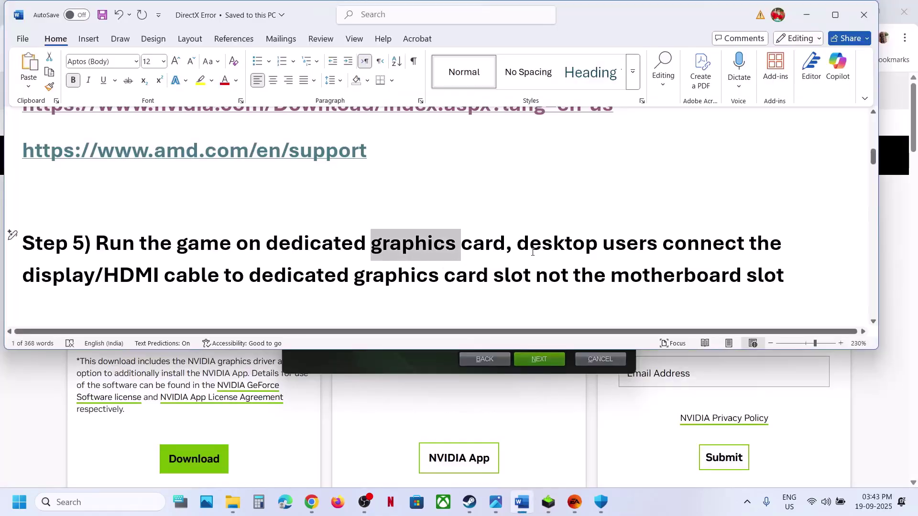
Highlight Step 5's HDMI advice and roll-back step, then return to the NVIDIA driver results
{"action": "left_click_drag", "start_coordinate": [533, 252], "coordinate": [522, 269]}
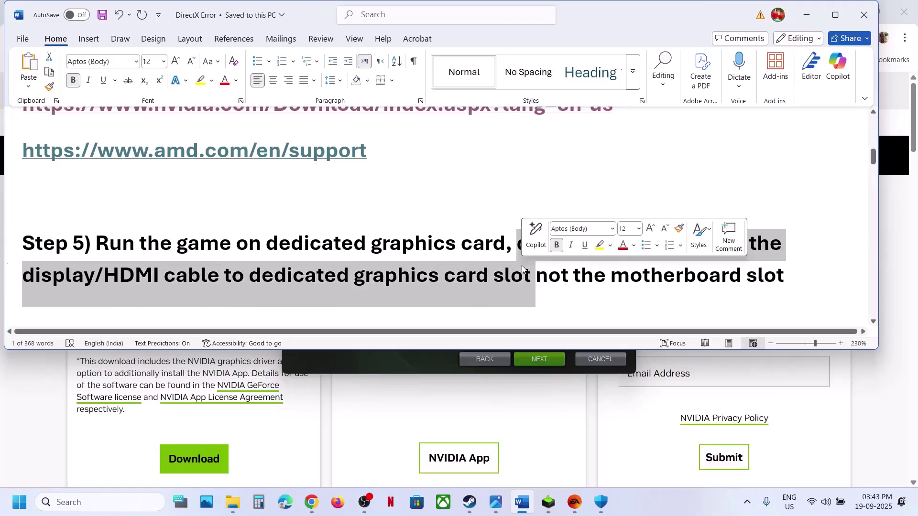
{"action": "scroll", "coordinate": [522, 265], "scroll_direction": "down", "scroll_amount": 4}
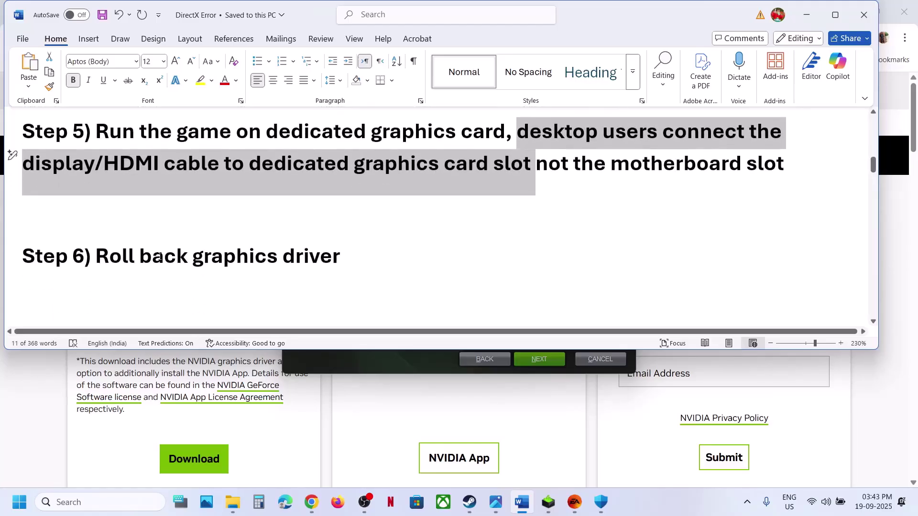
{"action": "left_click_drag", "start_coordinate": [135, 255], "coordinate": [340, 257]}
{"action": "left_click", "coordinate": [58, 432]}
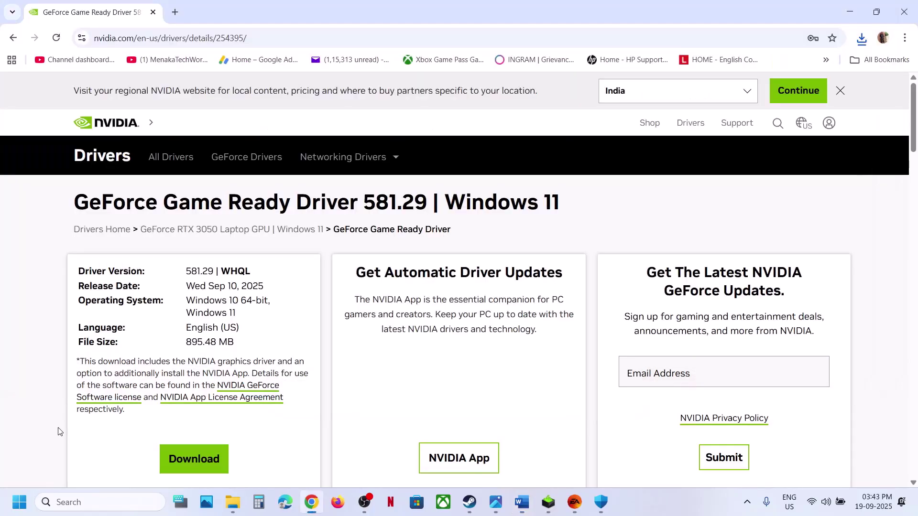
{"action": "left_click", "coordinate": [13, 38]}
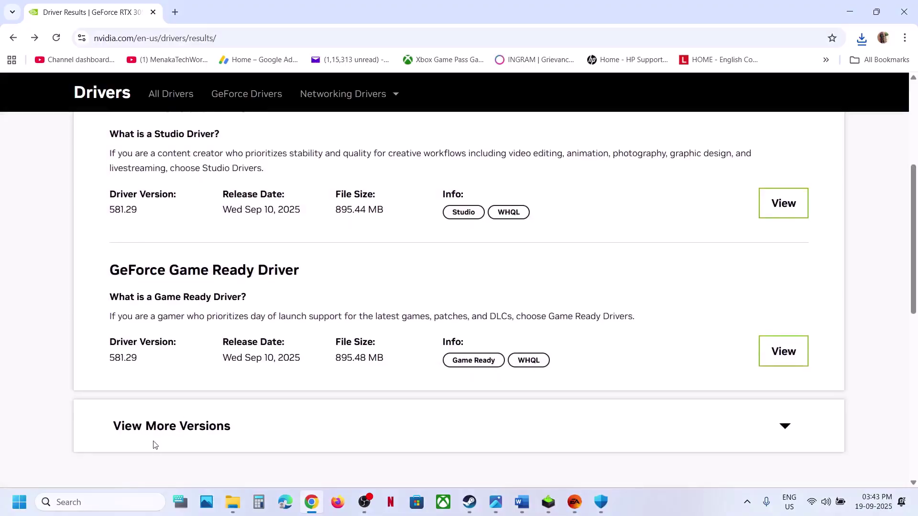
Open the details page for older Game Ready Driver 581.08 and bring the NVIDIA installer forward
{"action": "left_click", "coordinate": [153, 433]}
{"action": "scroll", "coordinate": [160, 264], "scroll_direction": "down", "scroll_amount": 5}
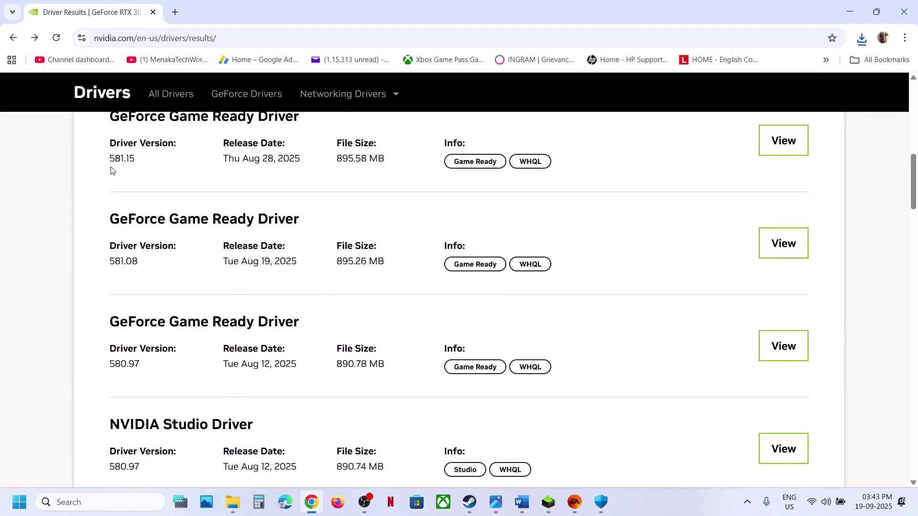
{"action": "left_click_drag", "start_coordinate": [111, 162], "coordinate": [144, 166]}
{"action": "left_click_drag", "start_coordinate": [117, 261], "coordinate": [164, 266]}
{"action": "left_click", "coordinate": [784, 244]}
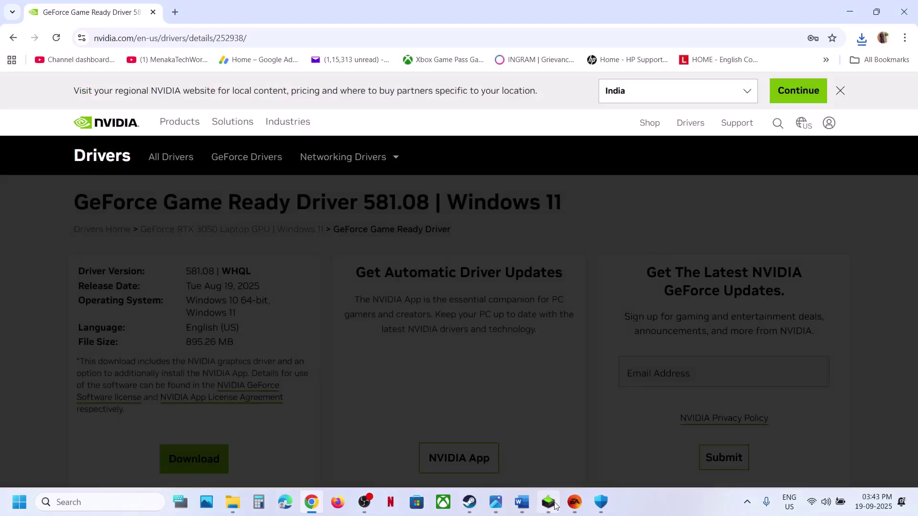
{"action": "left_click", "coordinate": [554, 504]}
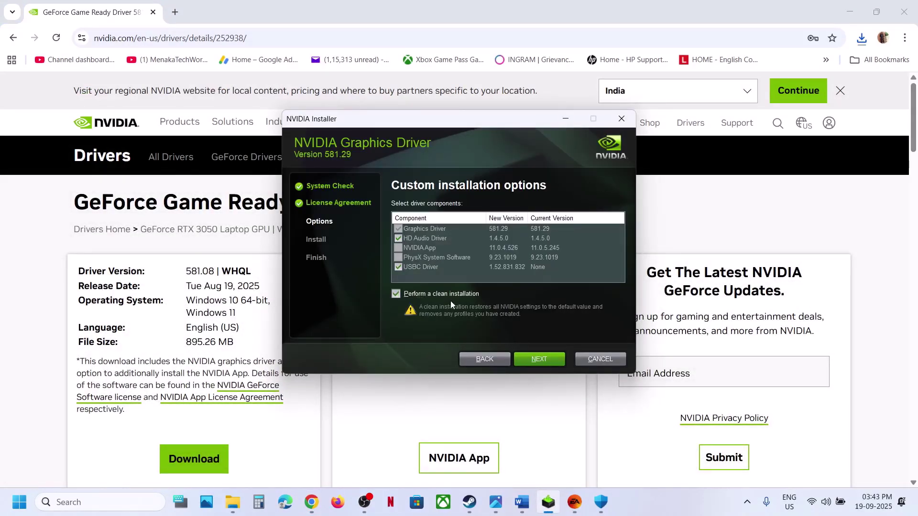
{"action": "key", "text": "super"}
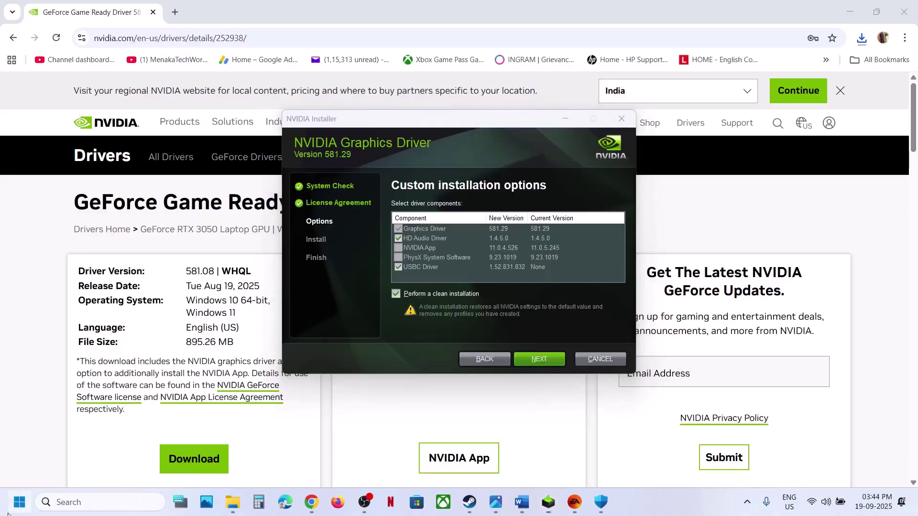
Bring the Word DirectX notes forward and highlight Step 7 on disabling the integrated graphics card
{"action": "left_click", "coordinate": [347, 461]}
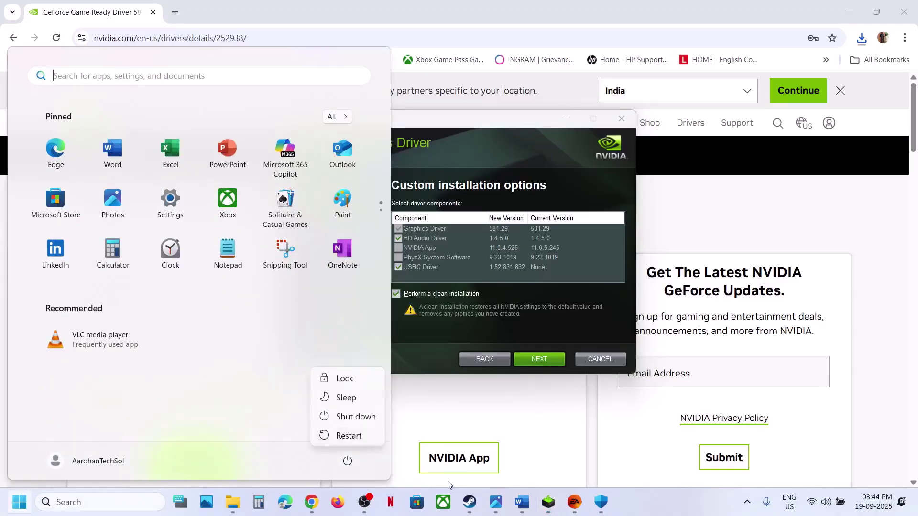
{"action": "left_click", "coordinate": [575, 502]}
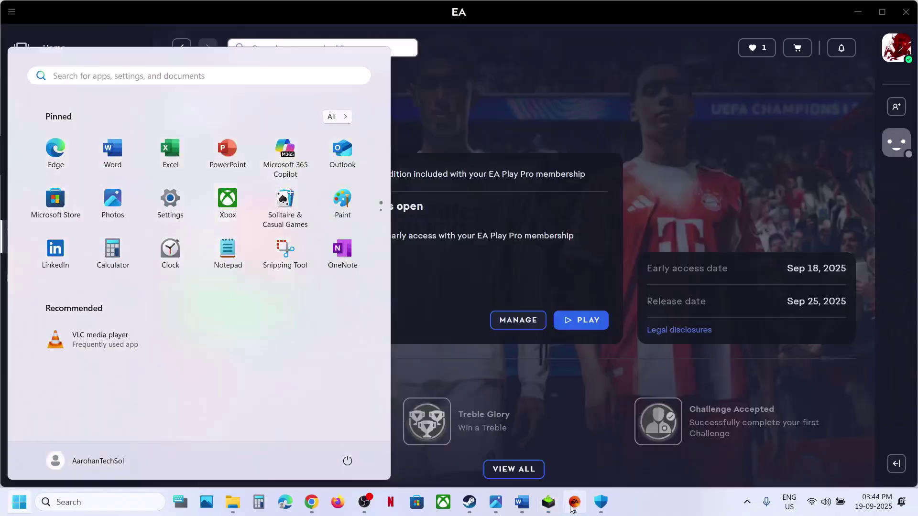
{"action": "left_click", "coordinate": [526, 504]}
{"action": "scroll", "coordinate": [308, 268], "scroll_direction": "down", "scroll_amount": 3}
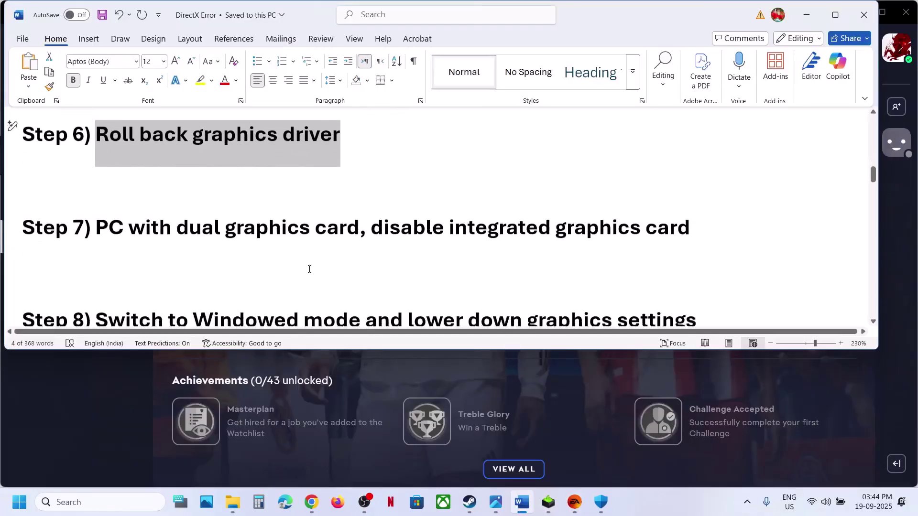
{"action": "scroll", "coordinate": [427, 224], "scroll_direction": "up", "scroll_amount": 2}
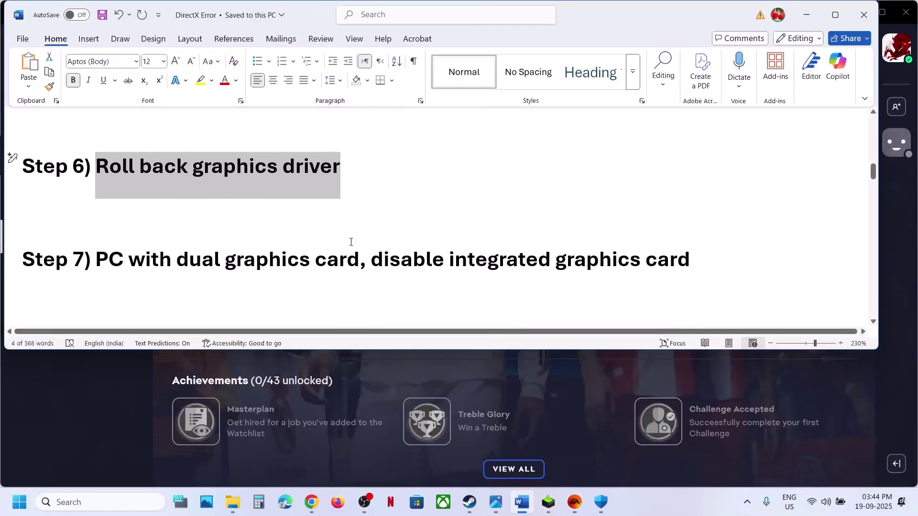
{"action": "left_click_drag", "start_coordinate": [136, 266], "coordinate": [689, 260]}
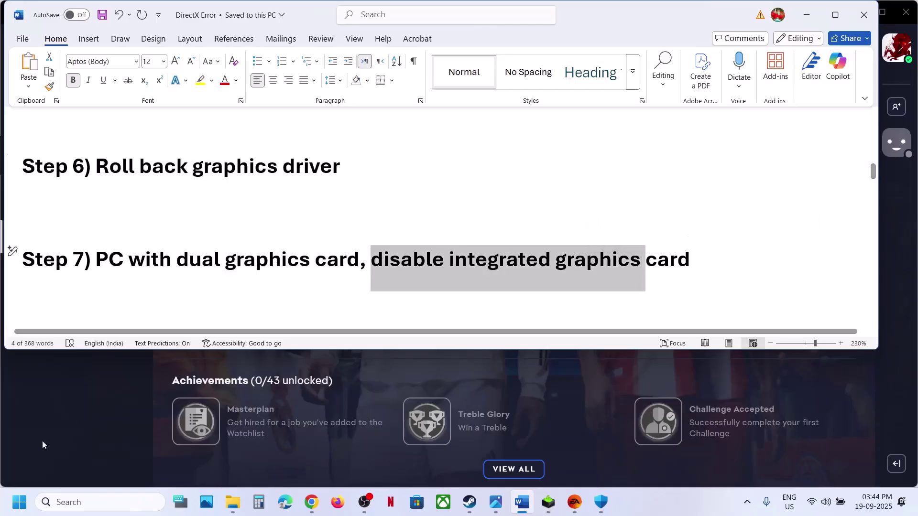
{"action": "right_click", "coordinate": [5, 504]}
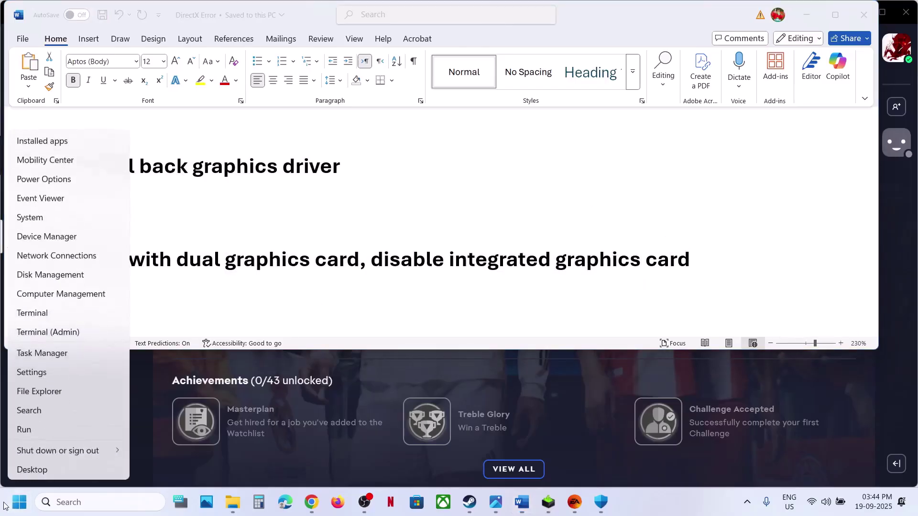
{"action": "left_click", "coordinate": [46, 238]}
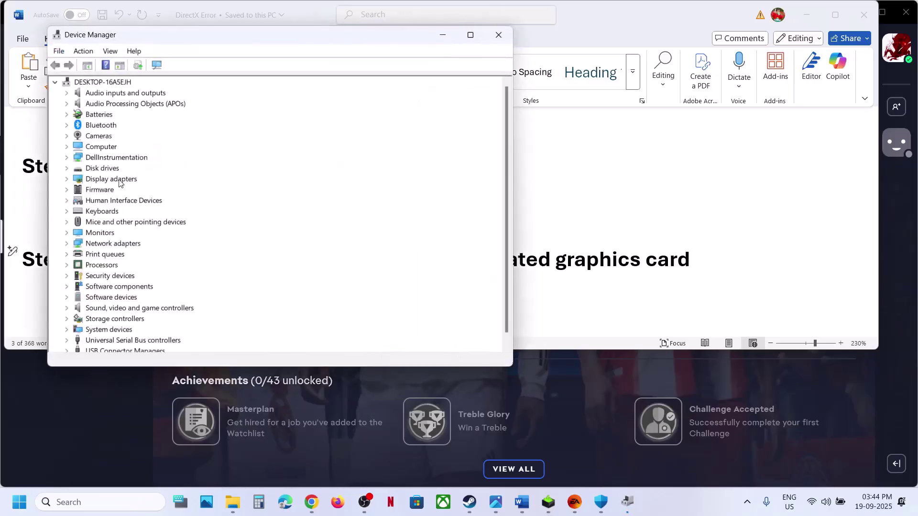
{"action": "left_click", "coordinate": [67, 180]}
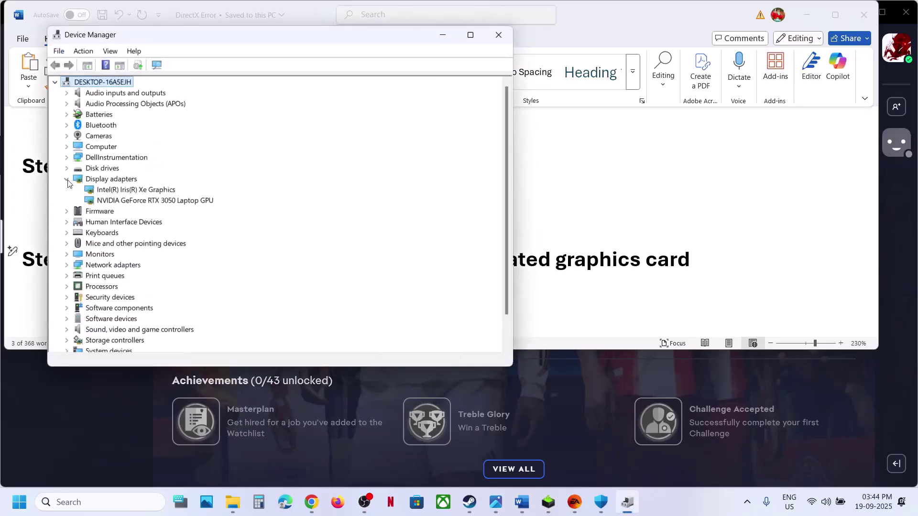
{"action": "left_click", "coordinate": [123, 190]}
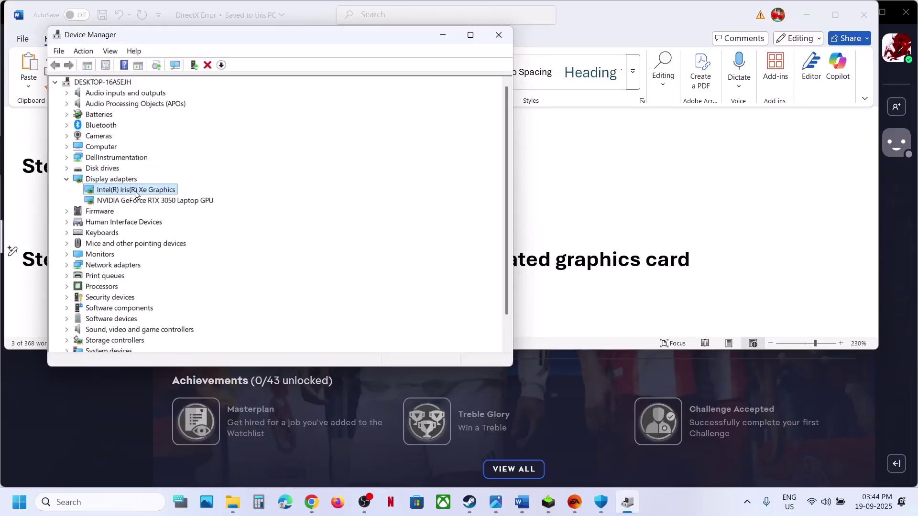
{"action": "right_click", "coordinate": [135, 193]}
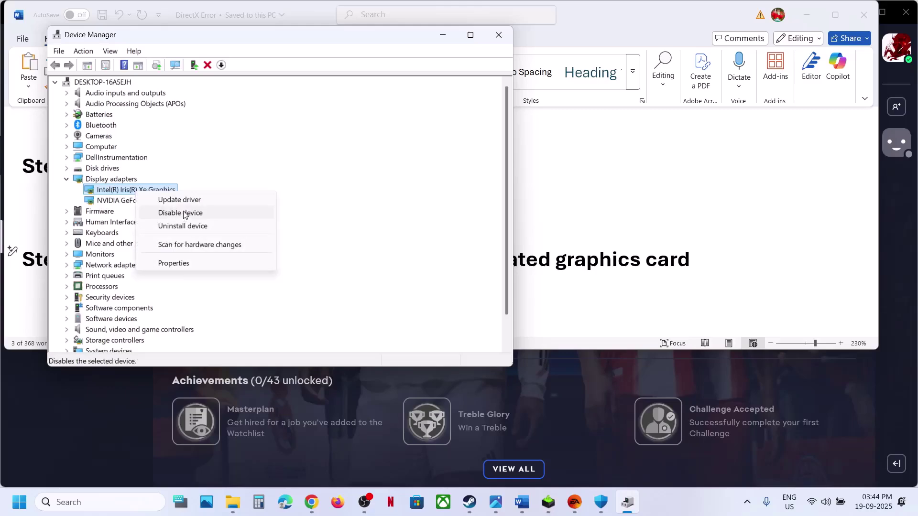
{"action": "left_click", "coordinate": [170, 193]}
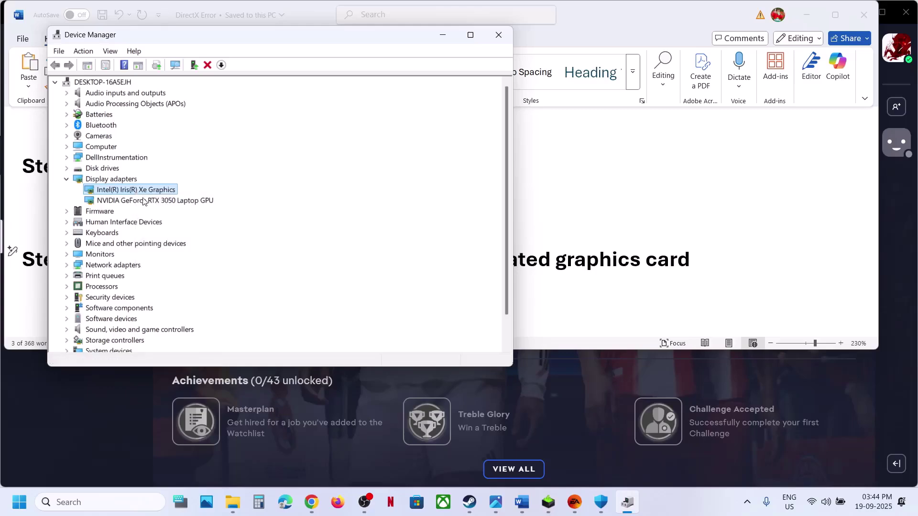
Close Device Manager, highlight Step 8's windowed-mode instruction, and bring the EA app forward
{"action": "left_click", "coordinate": [497, 36]}
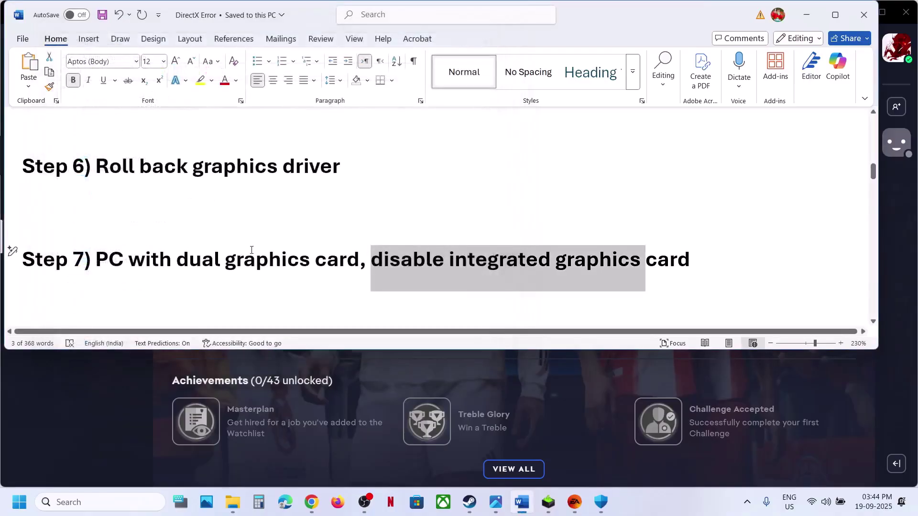
{"action": "scroll", "coordinate": [250, 252], "scroll_direction": "down", "scroll_amount": 2}
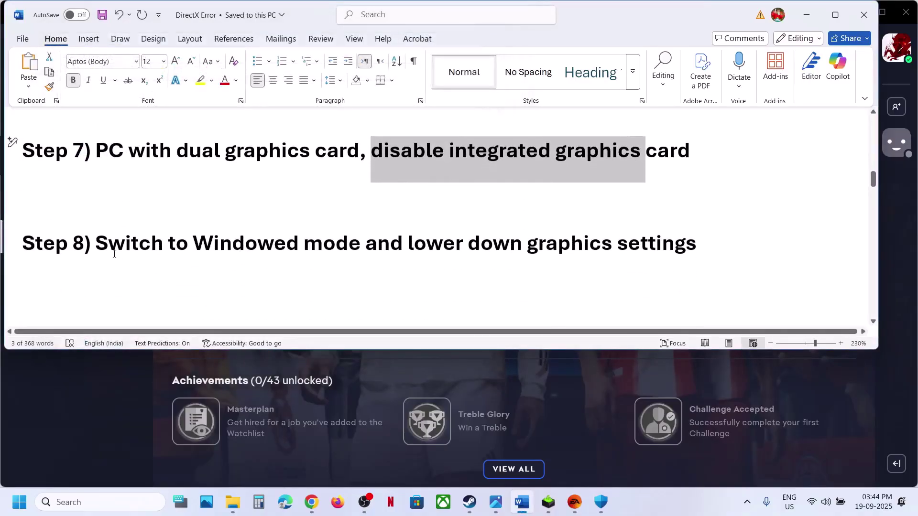
{"action": "left_click_drag", "start_coordinate": [114, 253], "coordinate": [534, 251]}
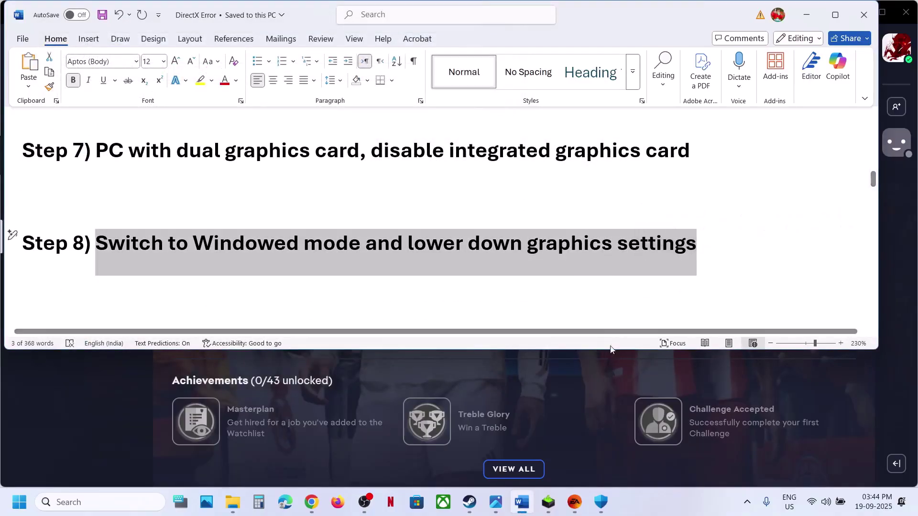
{"action": "left_click", "coordinate": [612, 380]}
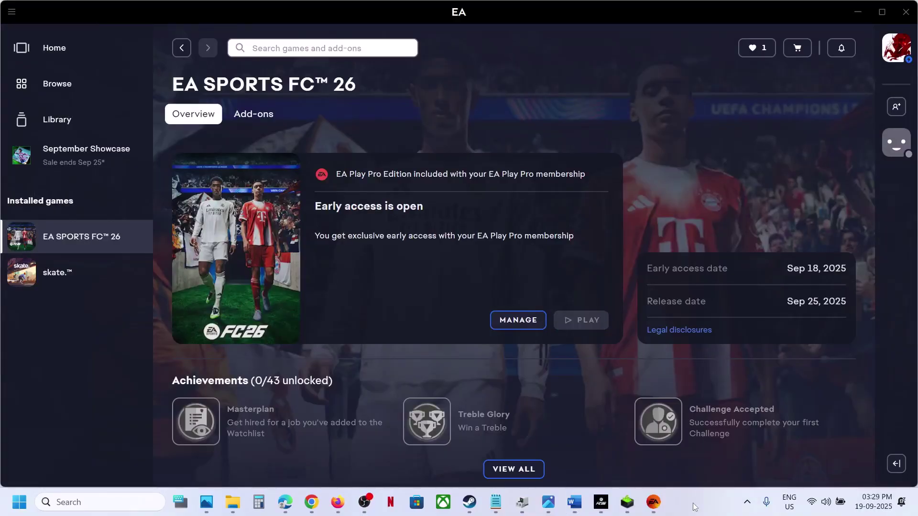
In FC 26's Game Settings > Display, set Display Mode to Windowed and apply it
{"action": "left_click", "coordinate": [600, 502]}
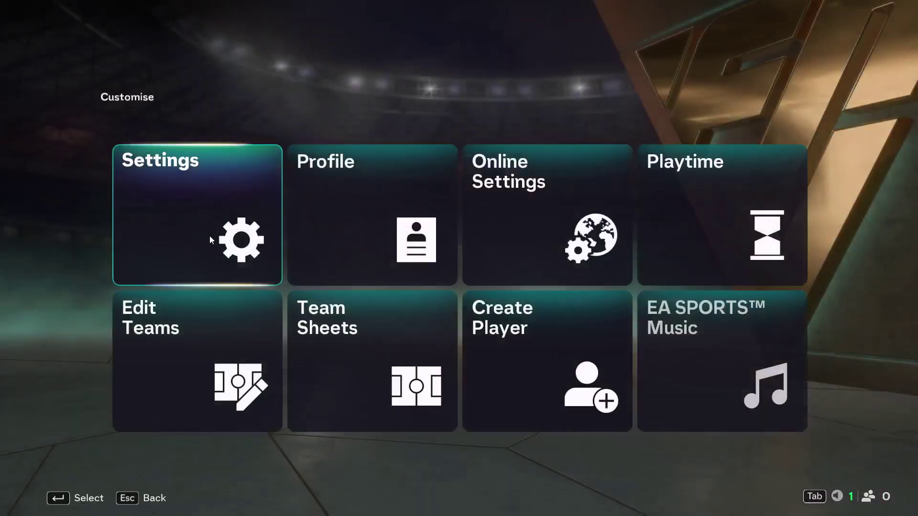
{"action": "left_click", "coordinate": [208, 234]}
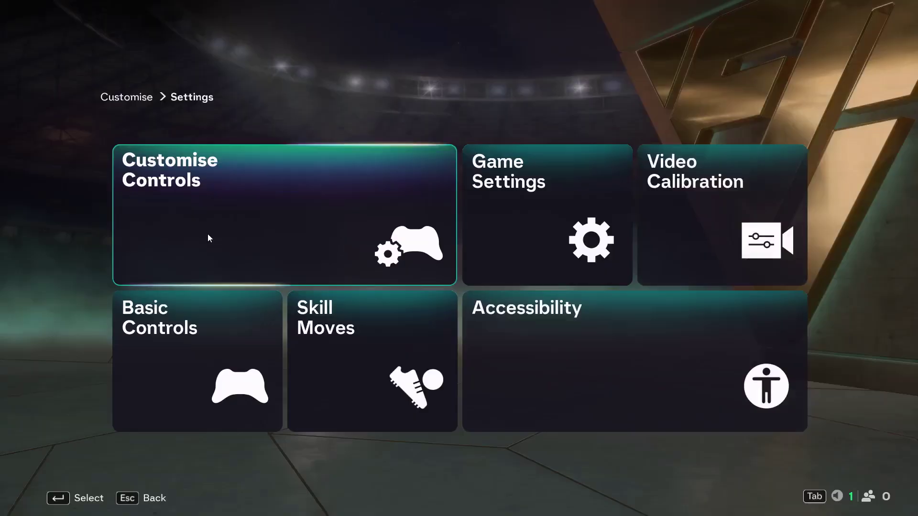
{"action": "left_click", "coordinate": [500, 238]}
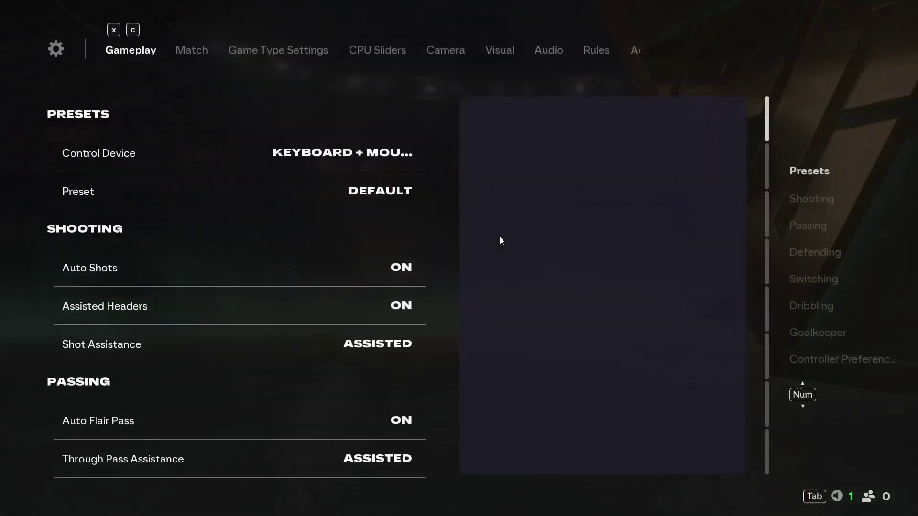
{"action": "left_click", "coordinate": [562, 47]}
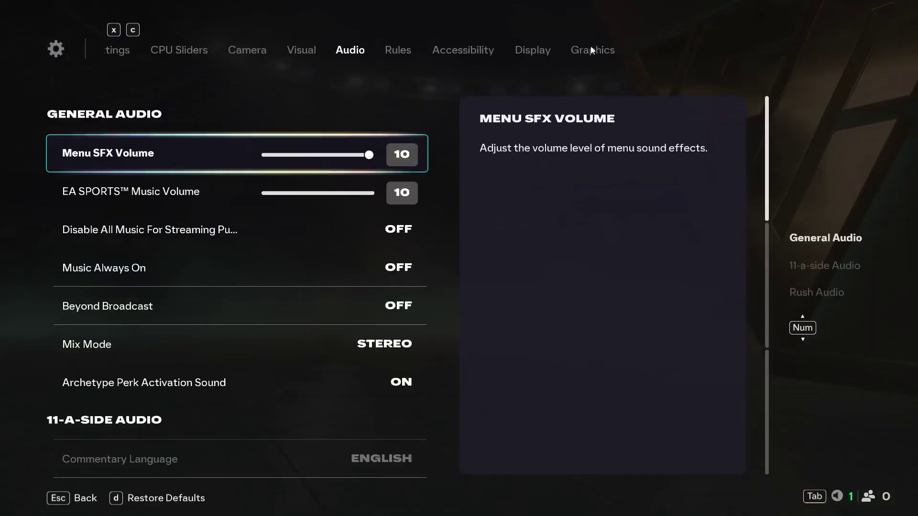
{"action": "left_click", "coordinate": [548, 51]}
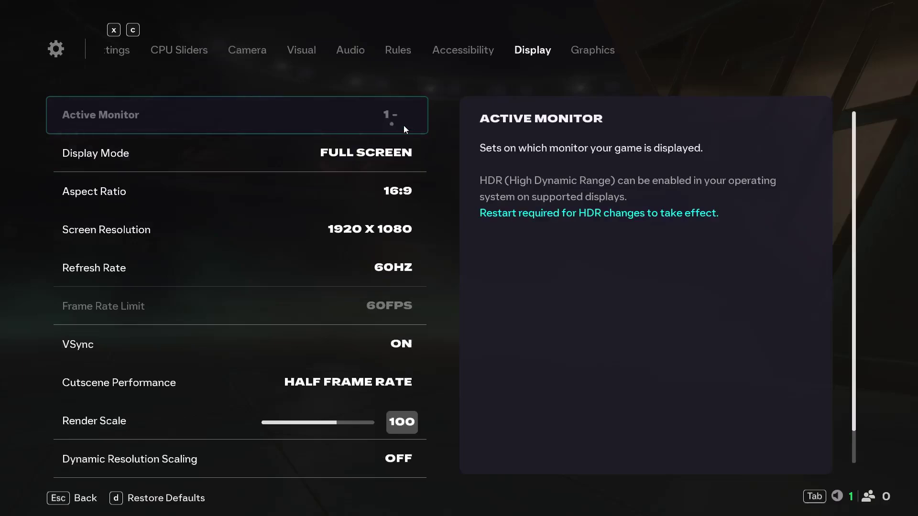
{"action": "left_click", "coordinate": [408, 153]}
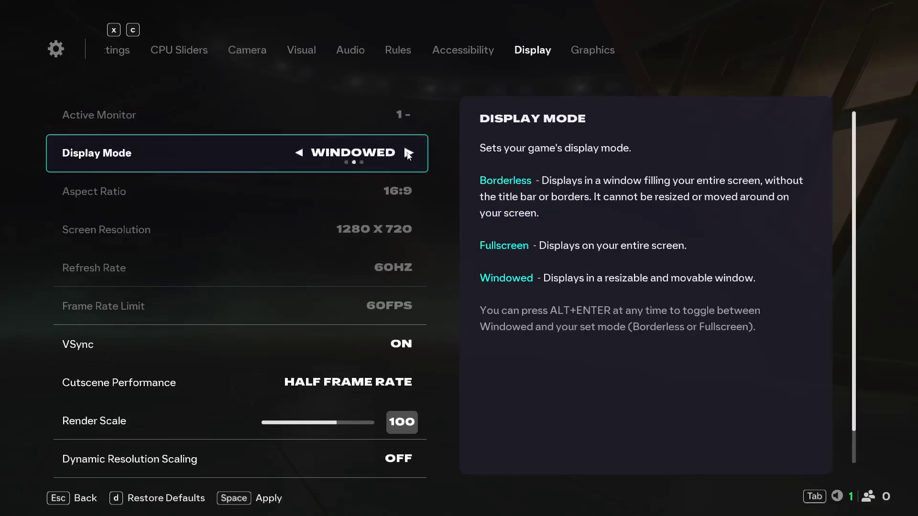
{"action": "left_click", "coordinate": [240, 497]}
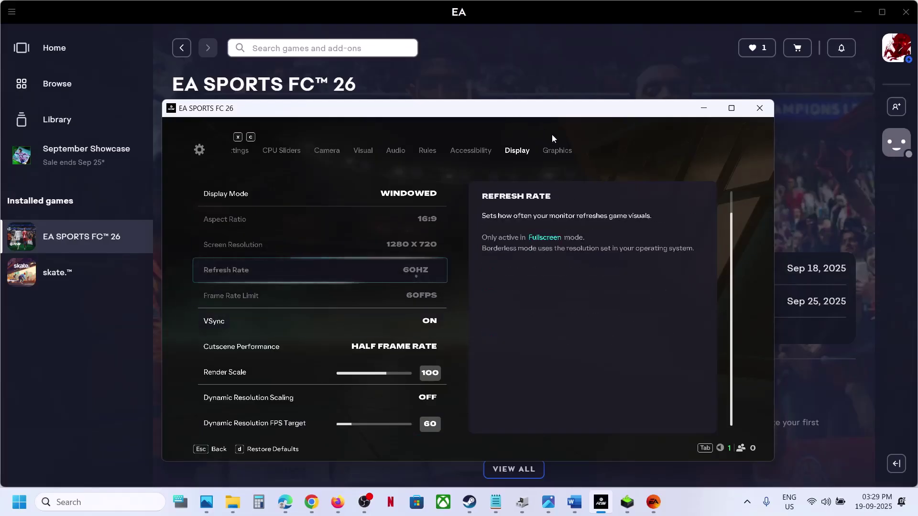
Step FC 26's Graphics Preset down from Ultra through High, Medium, Low, then settle on Medium
{"action": "left_click", "coordinate": [551, 151]}
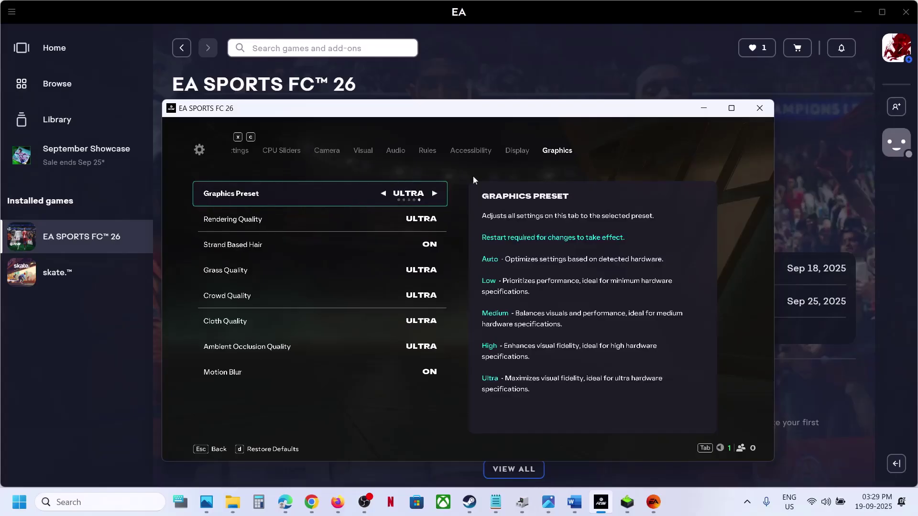
{"action": "left_click", "coordinate": [385, 196]}
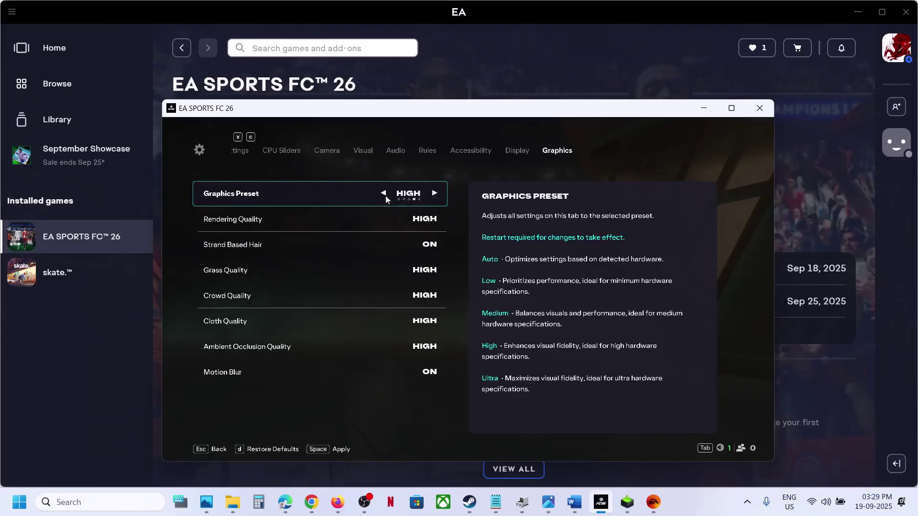
{"action": "left_click", "coordinate": [385, 196]}
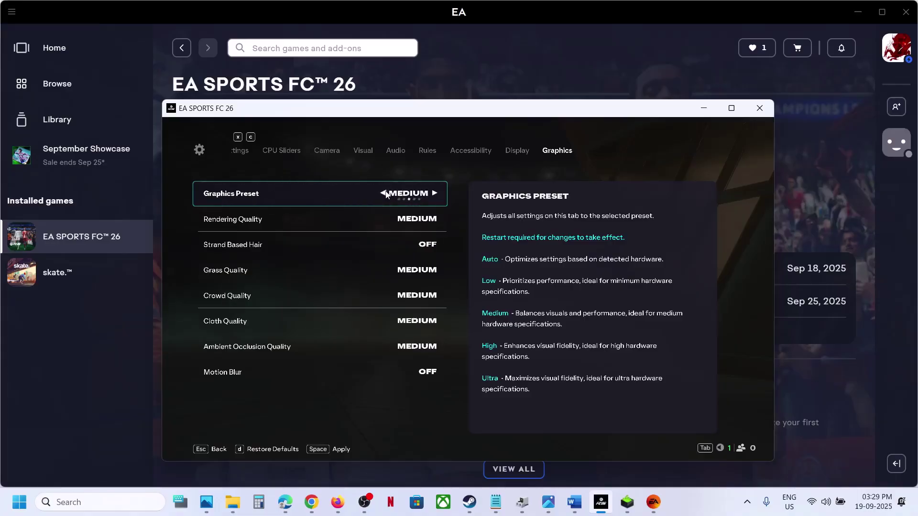
{"action": "left_click", "coordinate": [386, 194]}
{"action": "left_click", "coordinate": [386, 194]}
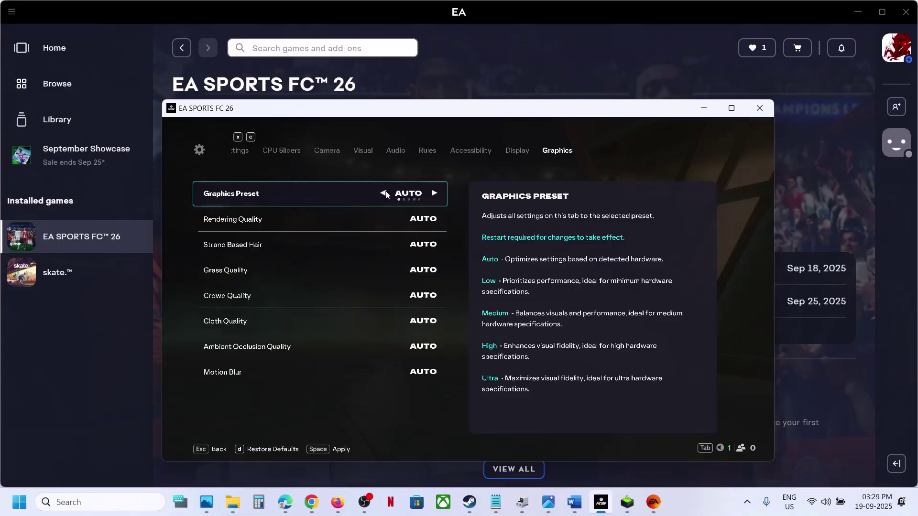
{"action": "left_click", "coordinate": [434, 194]}
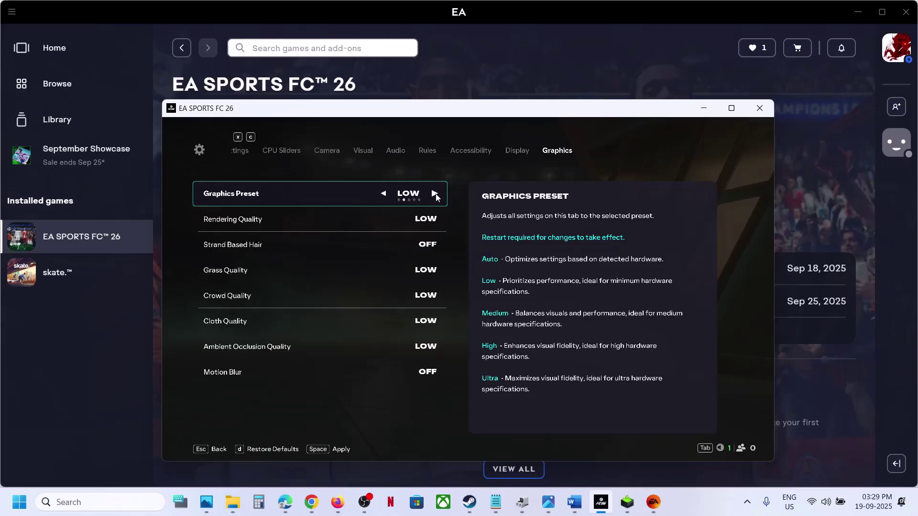
{"action": "left_click", "coordinate": [434, 194]}
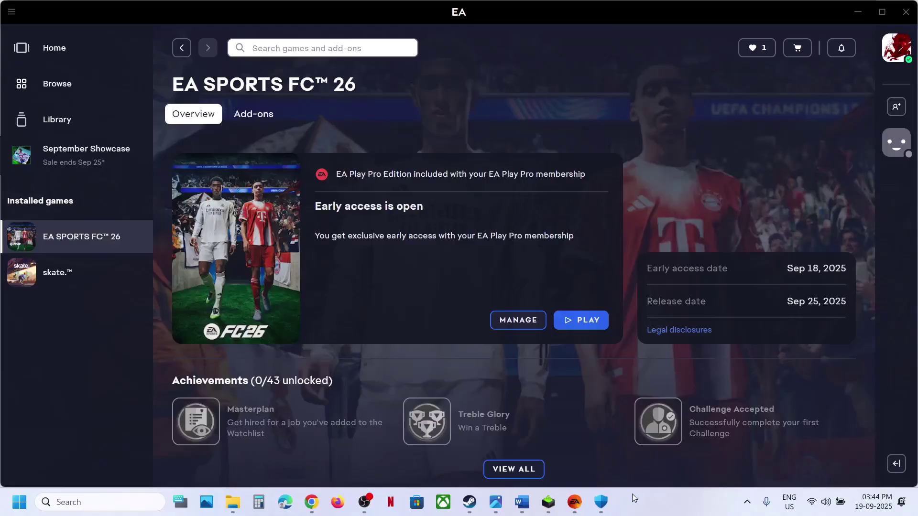
Follow the guide's Step 9 link and download the DirectX End-User Runtime Web Installer (dxwebsetup)
{"action": "left_click", "coordinate": [523, 501]}
{"action": "scroll", "coordinate": [351, 292], "scroll_direction": "down", "scroll_amount": 2}
{"action": "scroll", "coordinate": [350, 291], "scroll_direction": "down", "scroll_amount": 1}
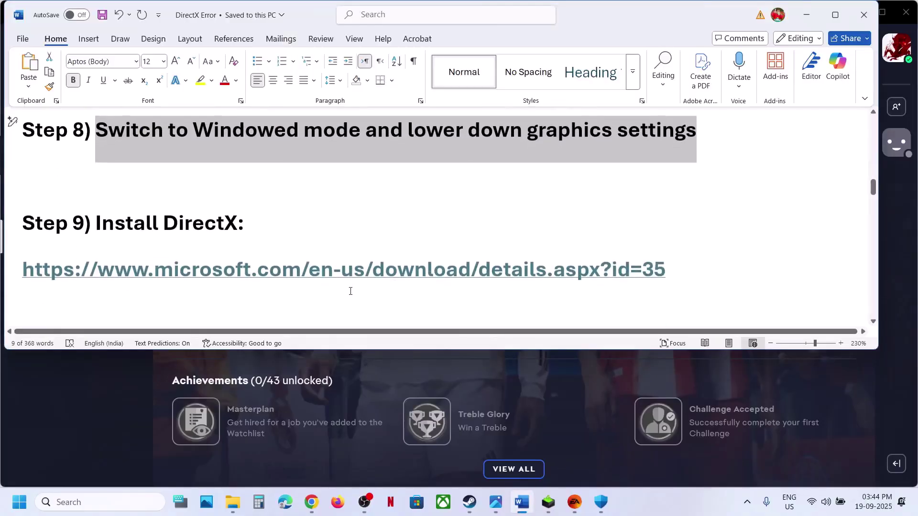
{"action": "left_click", "coordinate": [339, 276], "text": "ctrl"}
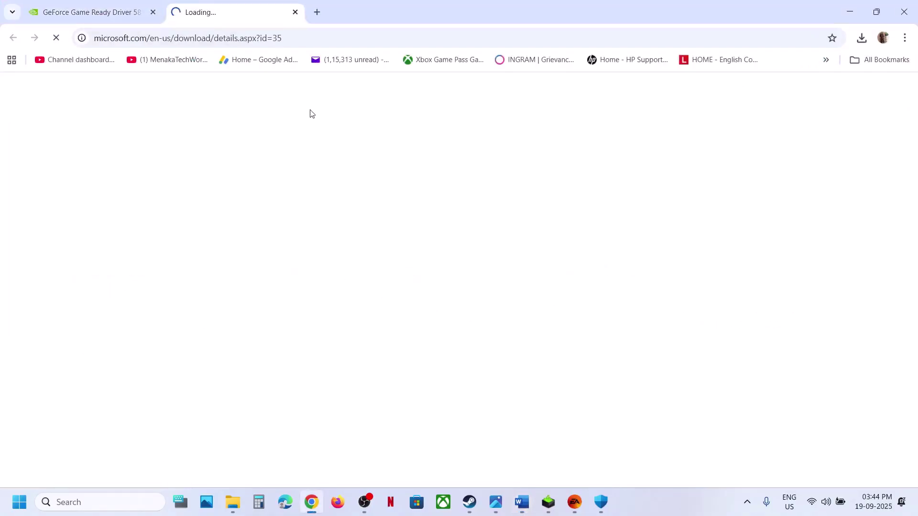
{"action": "scroll", "coordinate": [333, 289], "scroll_direction": "down", "scroll_amount": 1}
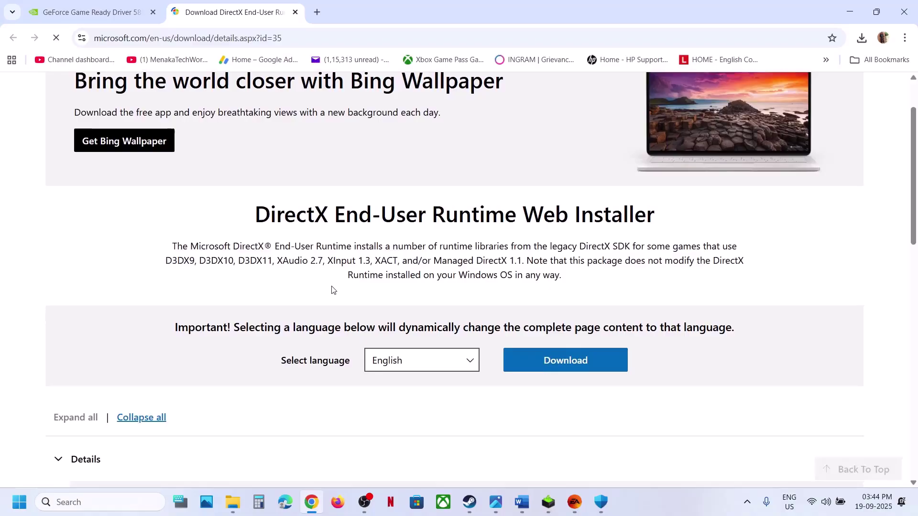
{"action": "left_click", "coordinate": [573, 367]}
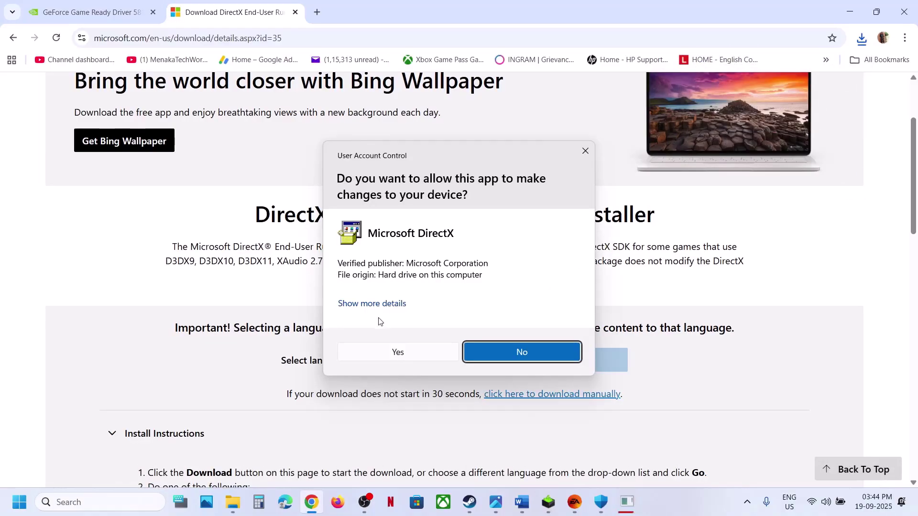
Allow DirectX Setup, accept the license, decline the Bing Bar, and start installing the runtime
{"action": "left_click", "coordinate": [370, 348]}
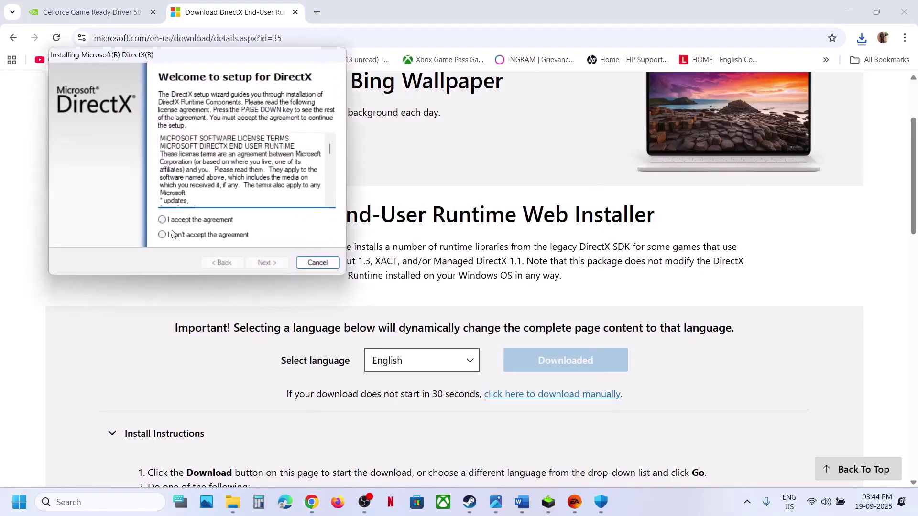
{"action": "left_click", "coordinate": [177, 223]}
{"action": "left_click", "coordinate": [257, 261]}
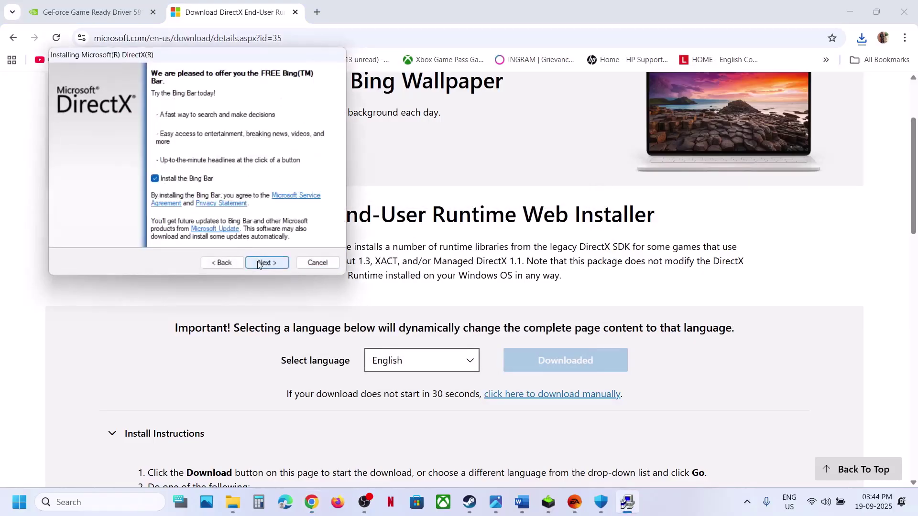
{"action": "left_click", "coordinate": [174, 182]}
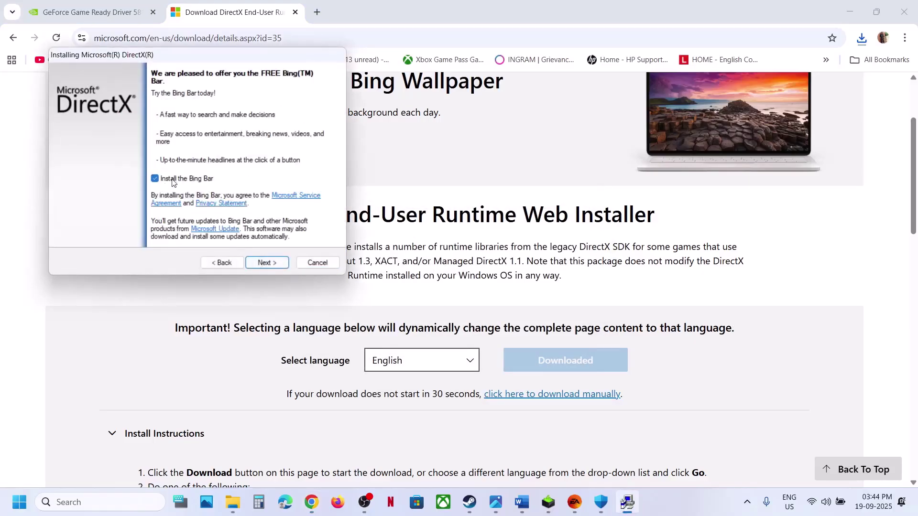
{"action": "left_click", "coordinate": [267, 263]}
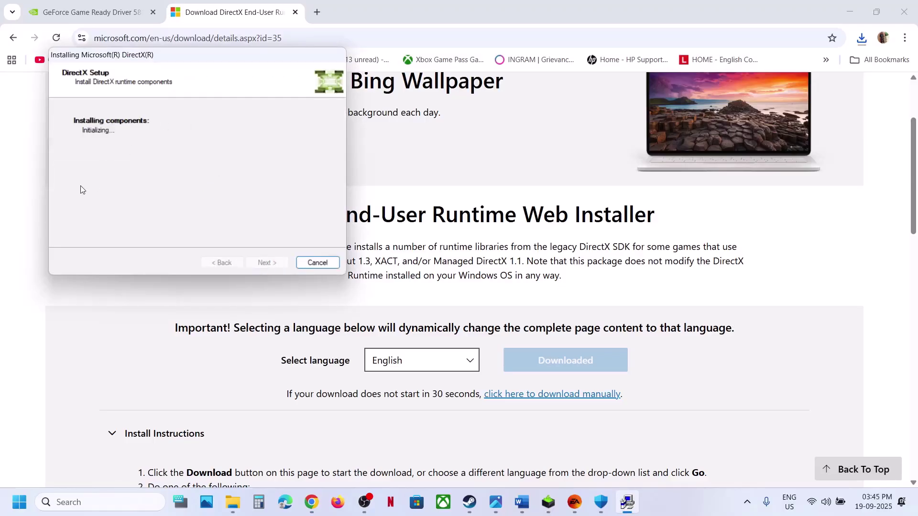
Check the Start menu power options, then return to the DirectX Error guide in Word
{"action": "left_click", "coordinate": [19, 502]}
{"action": "left_click", "coordinate": [350, 461]}
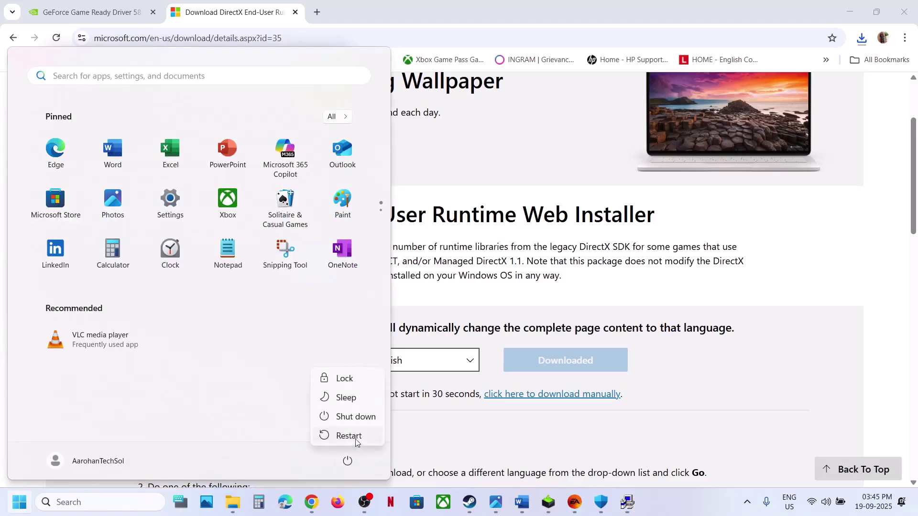
{"action": "left_click", "coordinate": [574, 502]}
{"action": "left_click", "coordinate": [528, 504]}
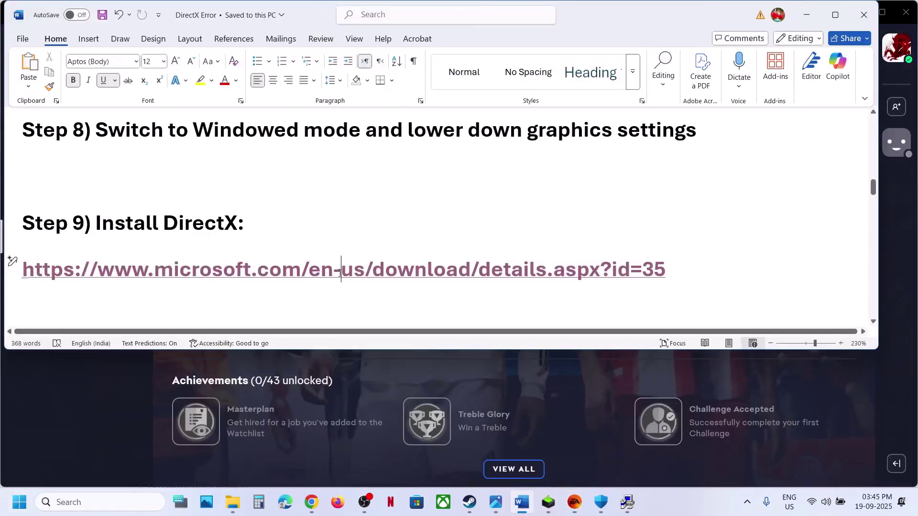